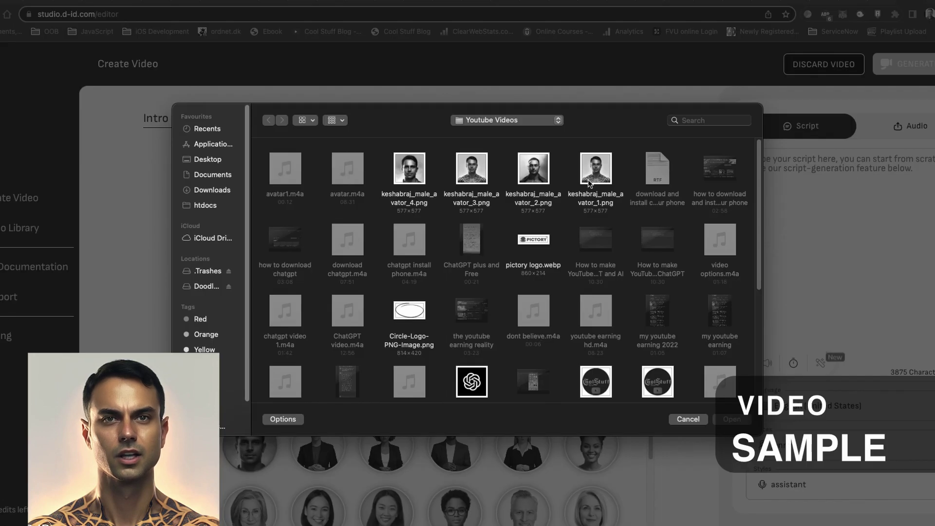
Generate the Intro video from the male avatar photo and pasted script, voiced by UK English Noah
double_click(595, 175)
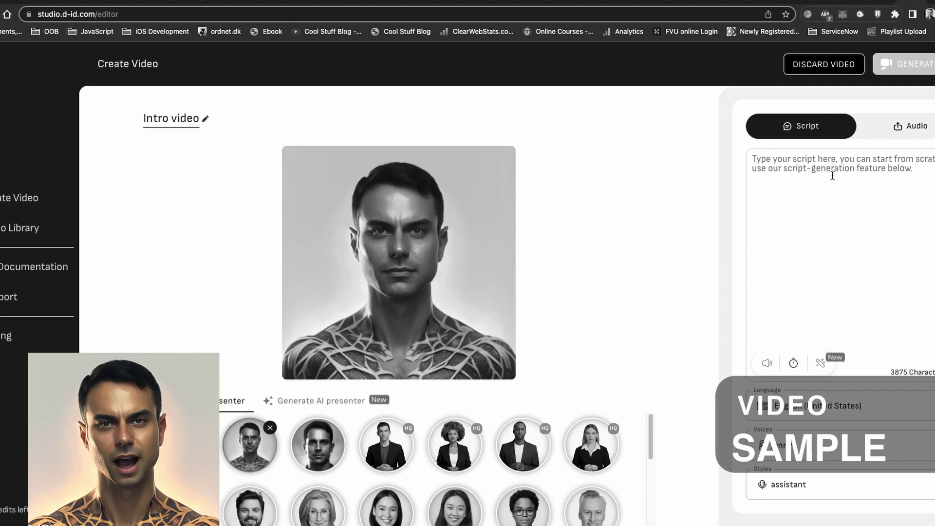
key(super+v)
click(828, 405)
click(841, 371)
click(828, 445)
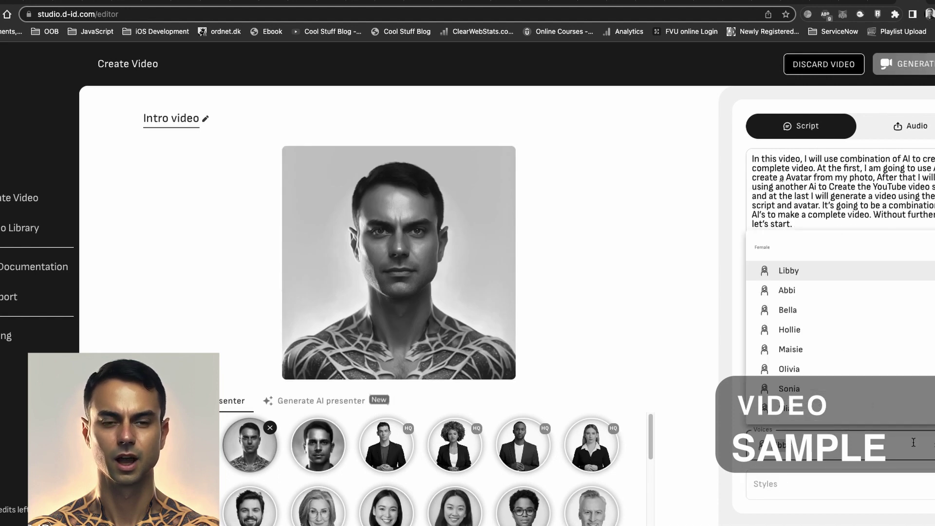
scroll(810, 316, down, 3)
click(809, 351)
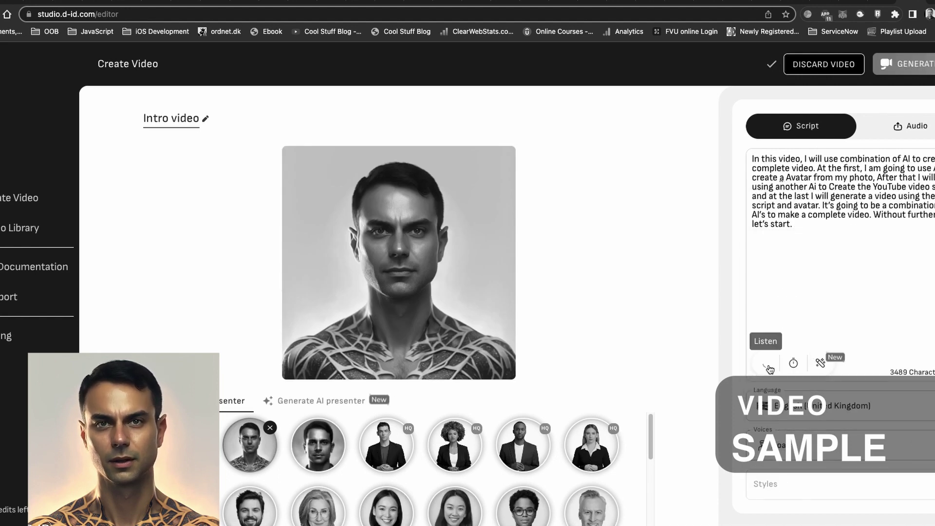
click(907, 64)
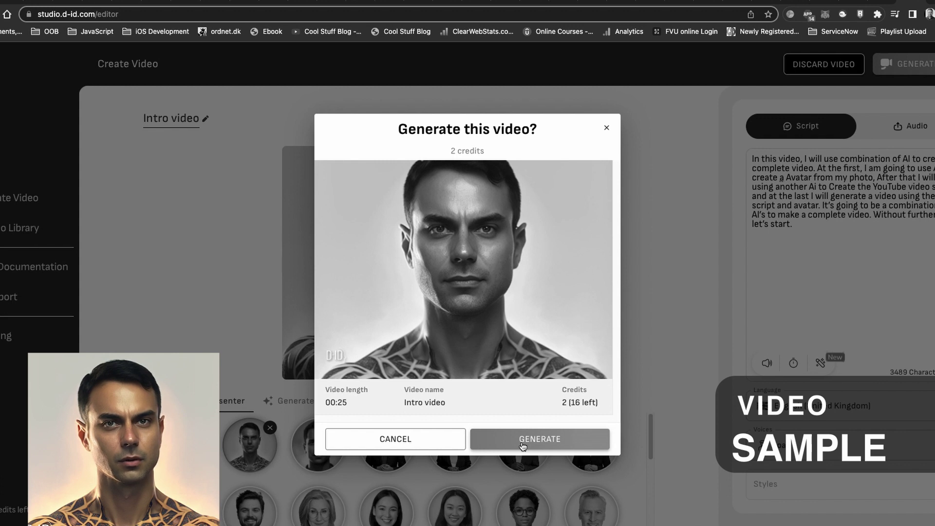
click(522, 441)
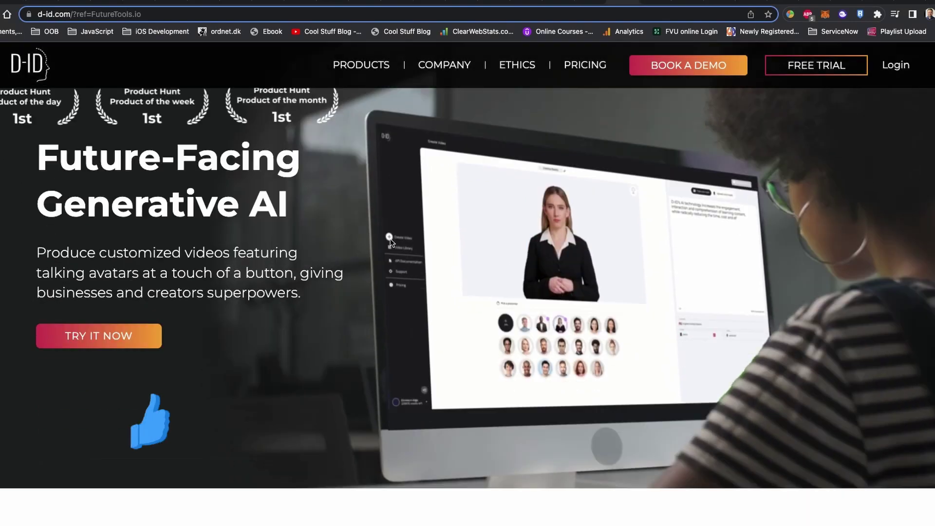
Scroll the D-ID homepage to Speaking Portrait for DeepStory and play its sample video
scroll(389, 242, down, 10)
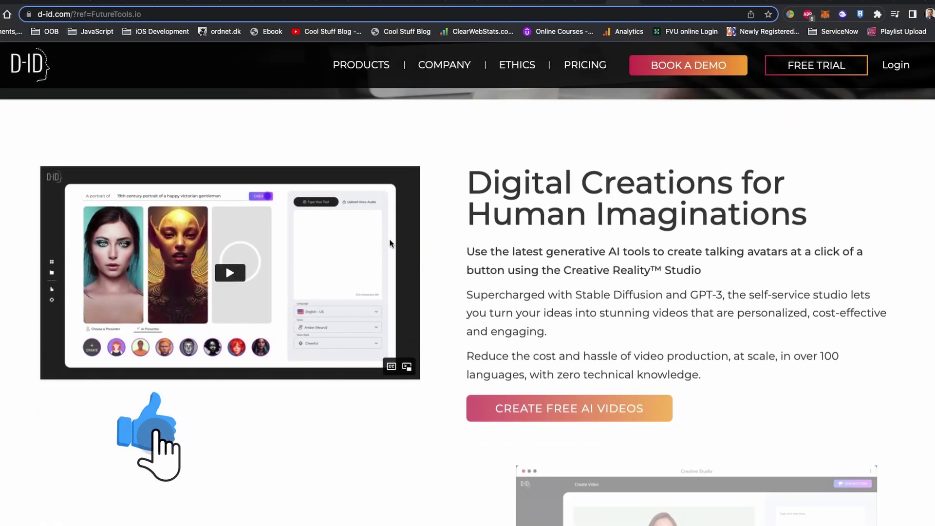
scroll(388, 240, down, 10)
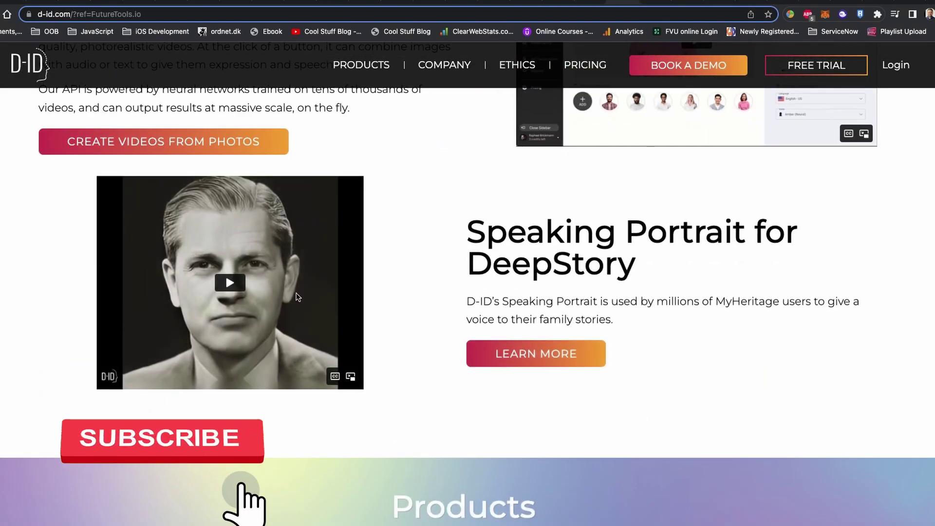
click(228, 286)
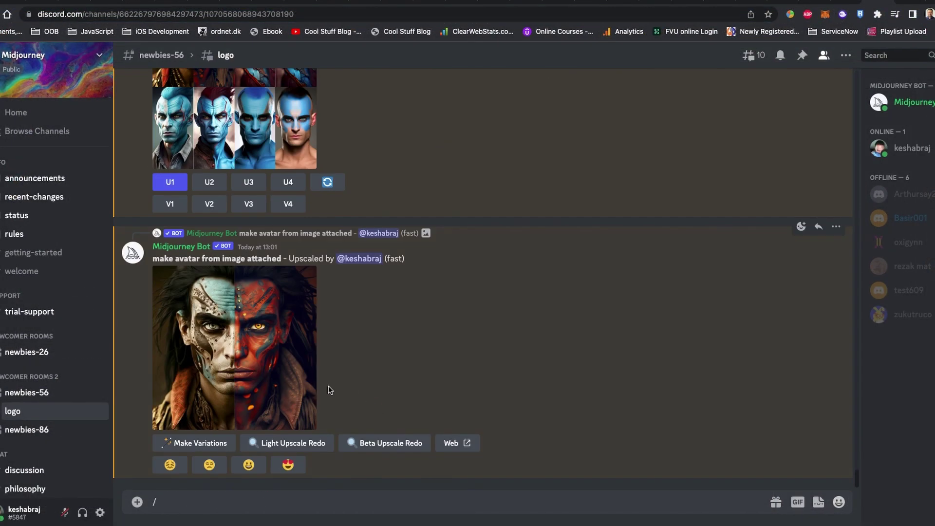
Attach the ID.jpg photo from Downloads to a message in the logo channel
click(138, 502)
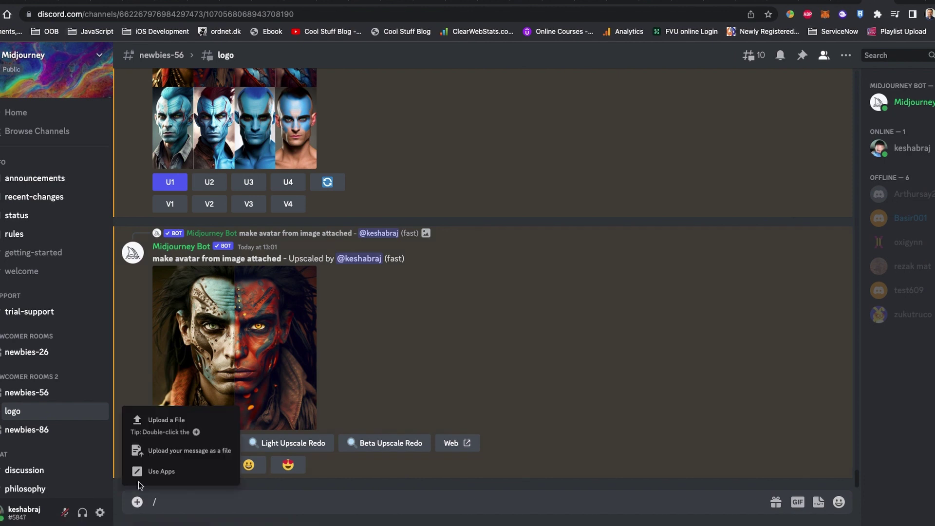
click(159, 430)
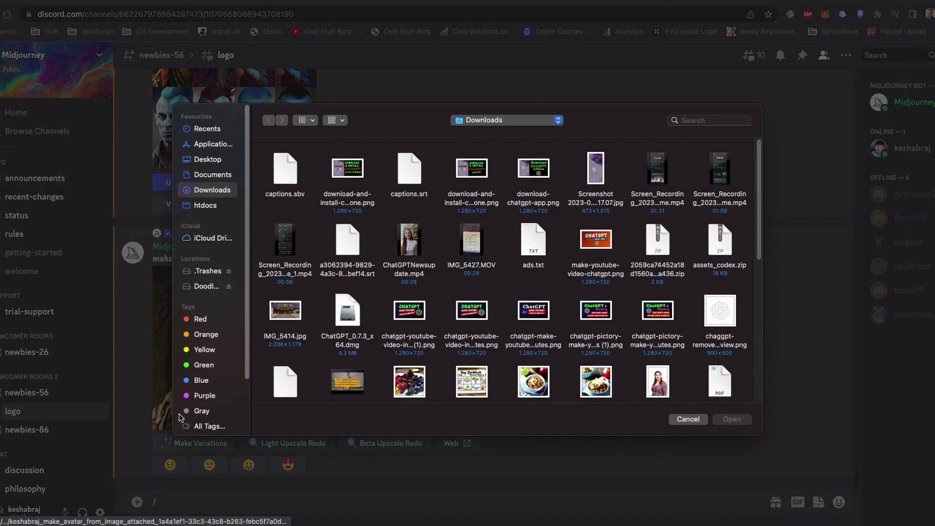
scroll(349, 354, down, 10)
scroll(349, 354, down, 2)
click(297, 321)
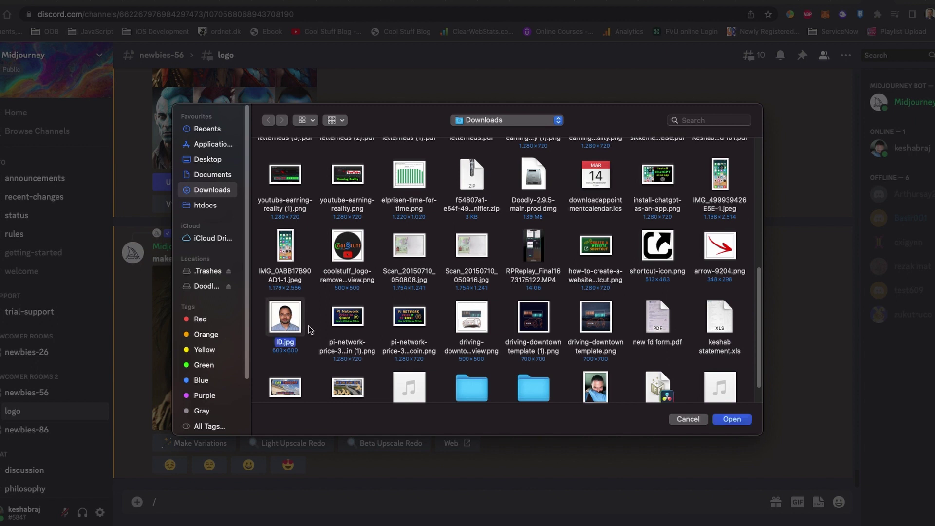
click(732, 420)
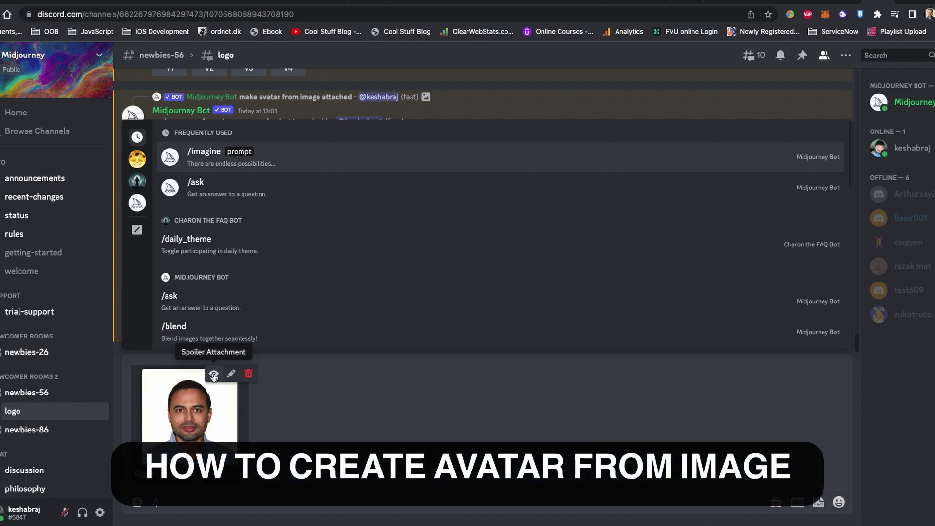
Clear the stray slash from the message box and send the photo to the channel
key(Escape)
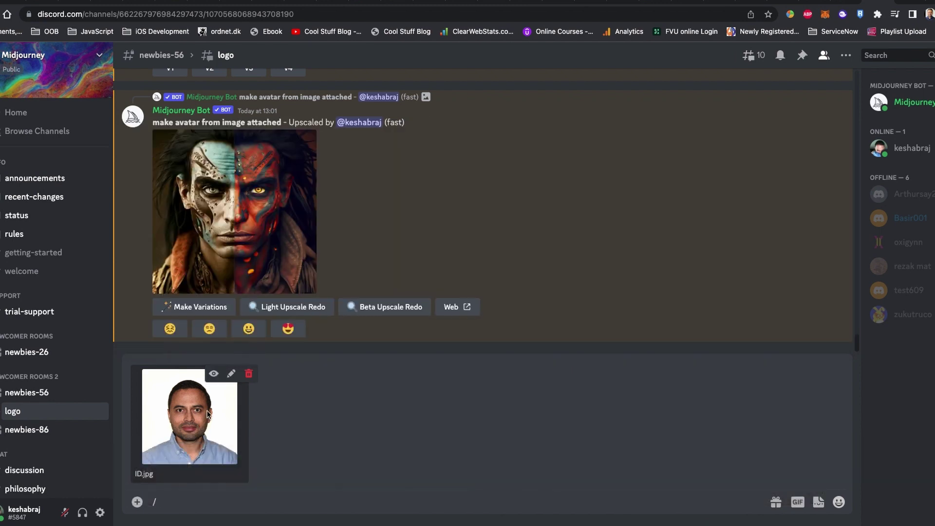
key(BackSpace)
text(/)
key(BackSpace)
key(Return)
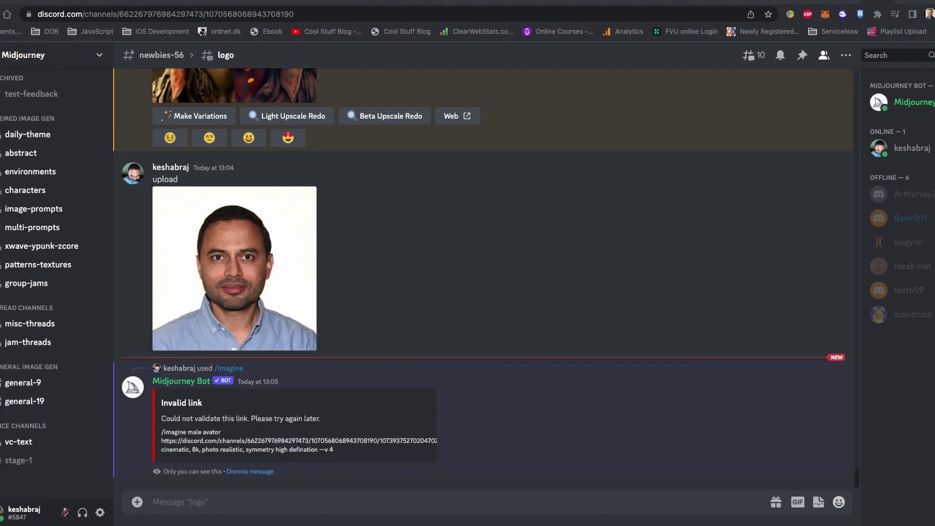
Copy the image address of the uploaded ID.jpg photo
right_click(252, 262)
click(209, 236)
click(209, 236)
right_click(422, 242)
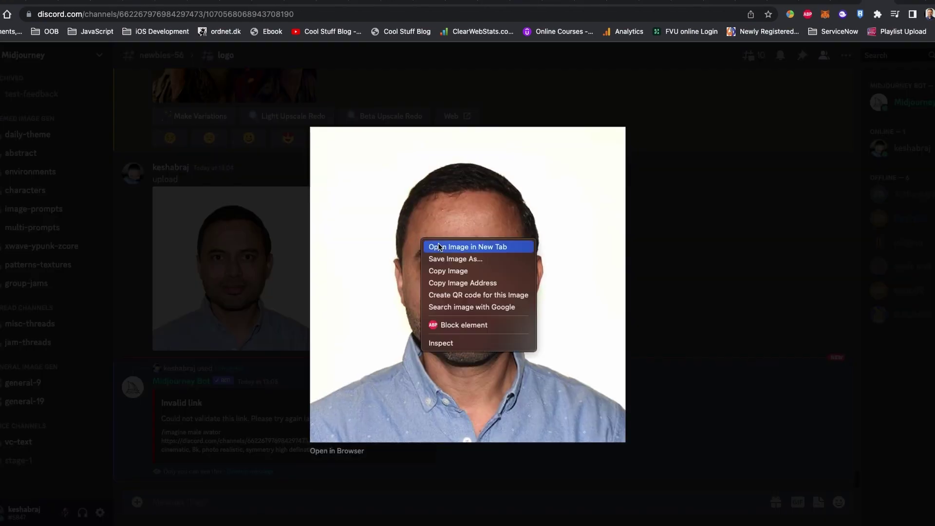
click(504, 288)
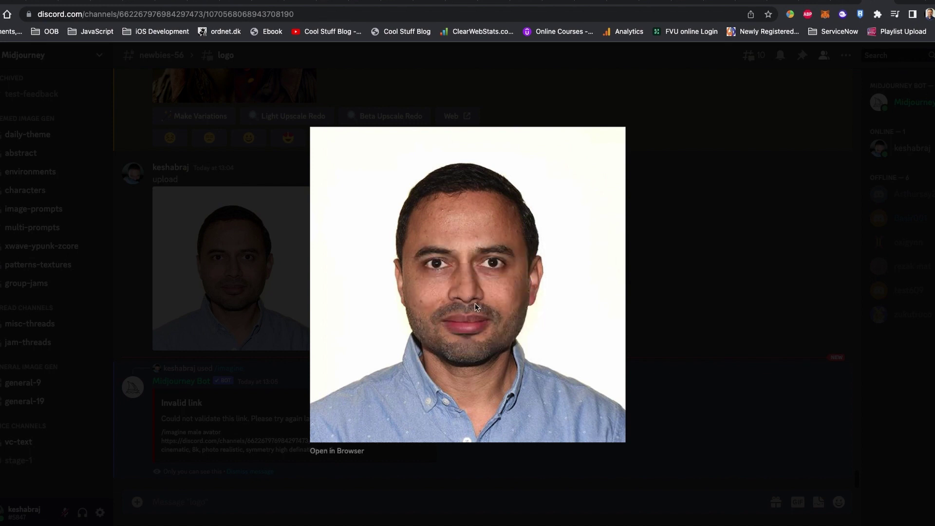
click(715, 325)
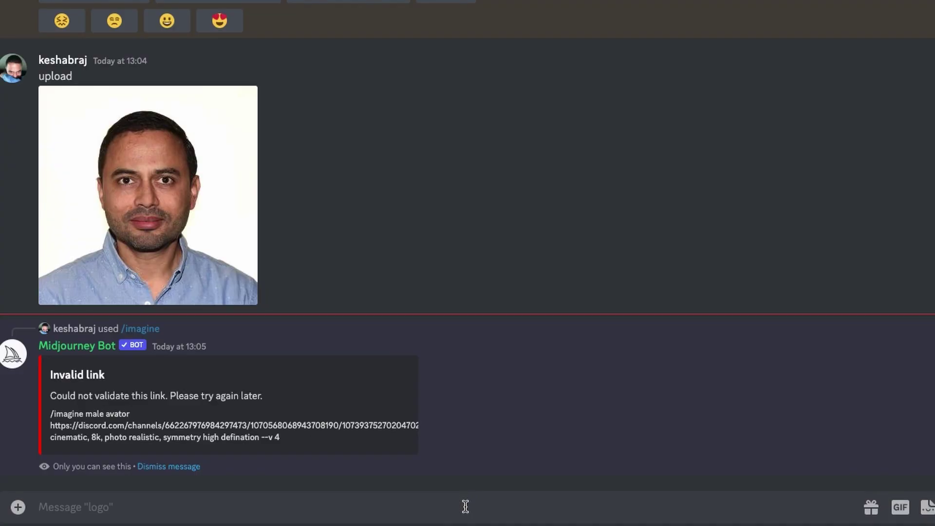
Resubmit the /imagine male avatar prompt with the photo's link, minus ?width=577&height=577
key(ctrl+v)
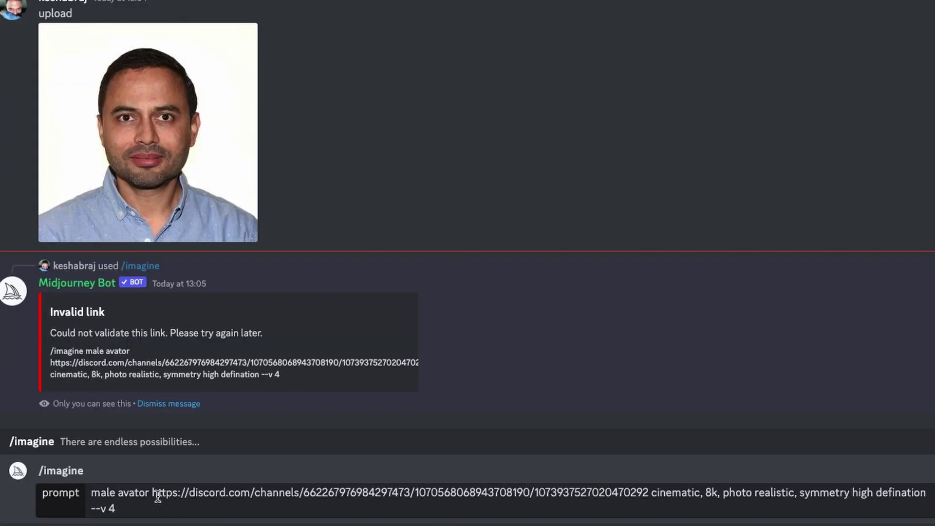
drag(153, 493, 646, 496)
key(ctrl+v)
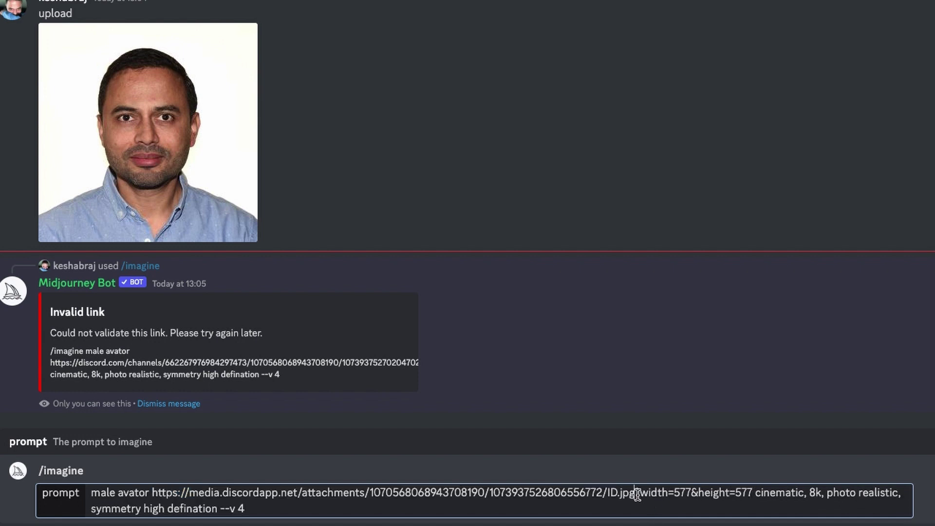
drag(637, 494, 753, 517)
key(BackSpace)
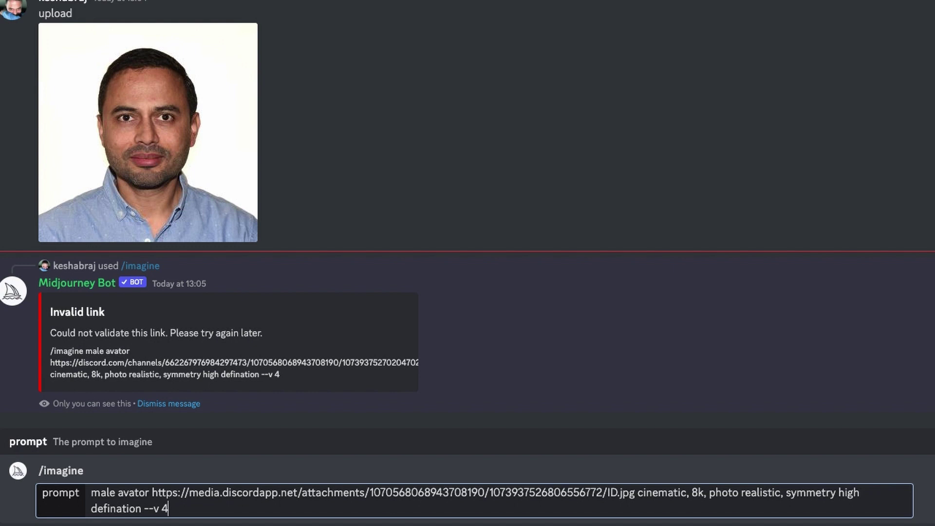
key(Return)
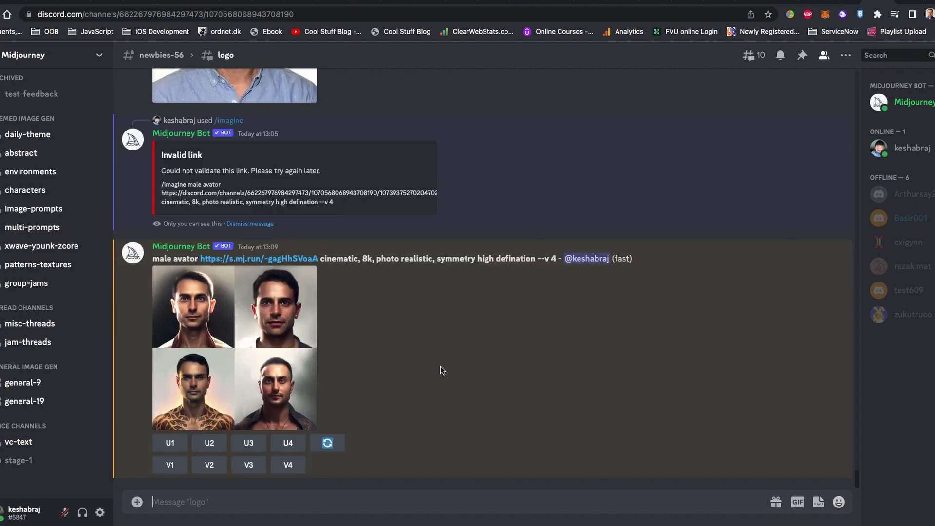
click(199, 395)
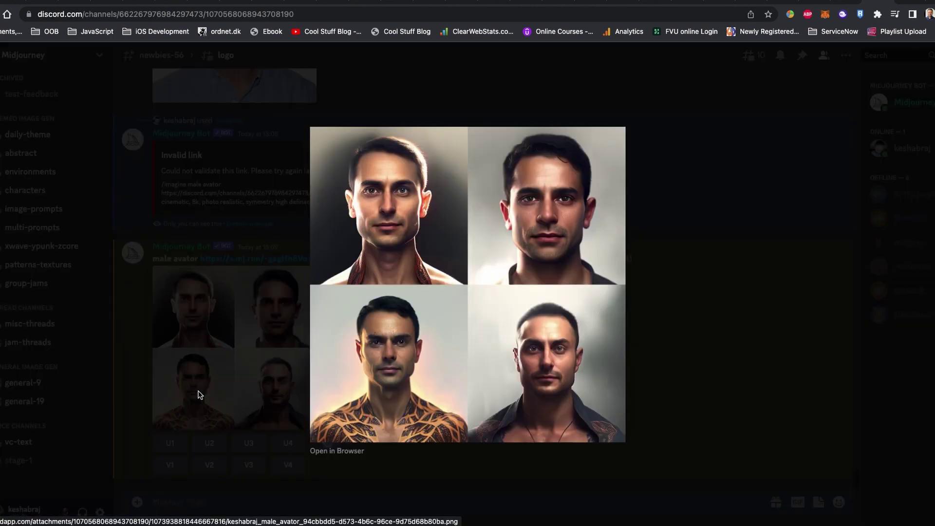
click(752, 246)
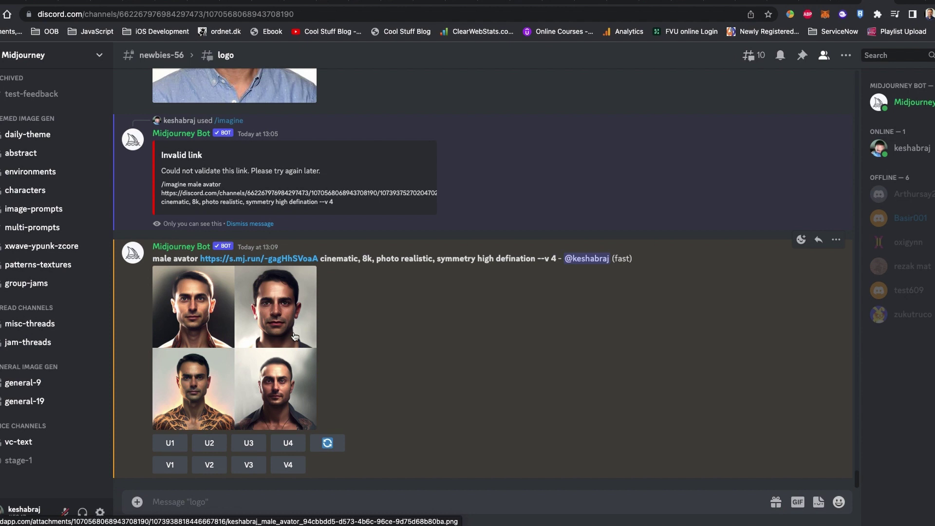
Upscale all four male avatar portraits from the grid
click(170, 444)
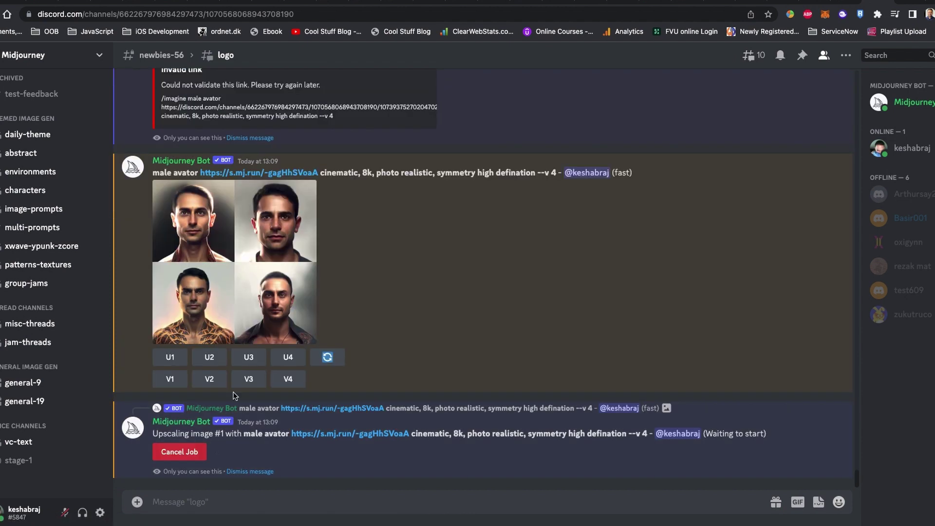
click(209, 358)
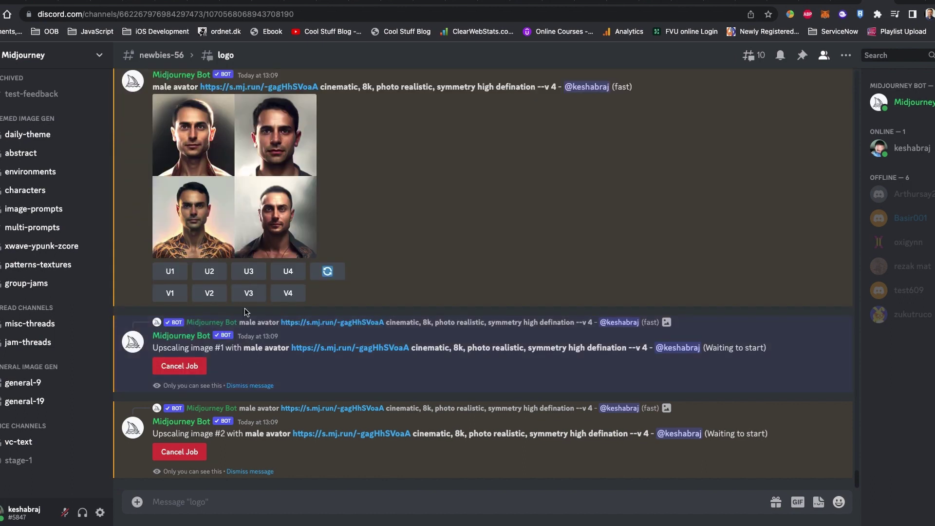
click(248, 271)
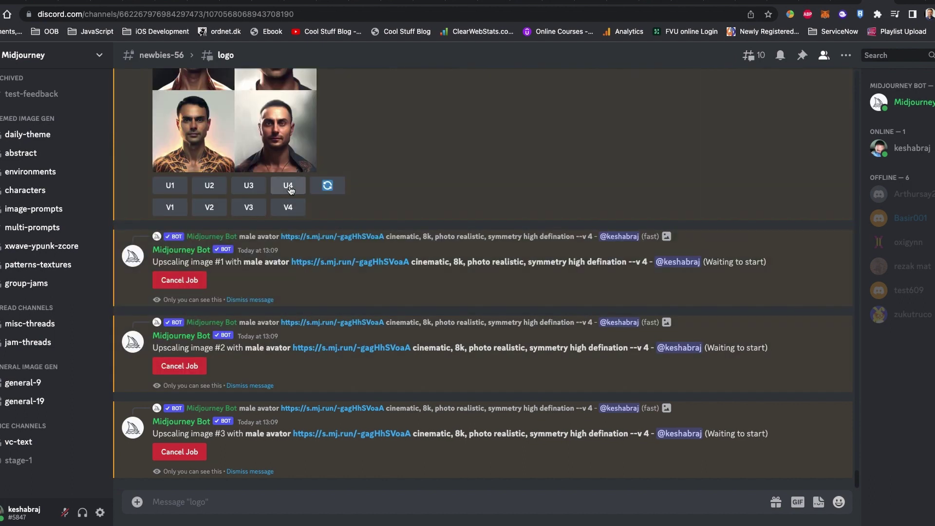
click(288, 186)
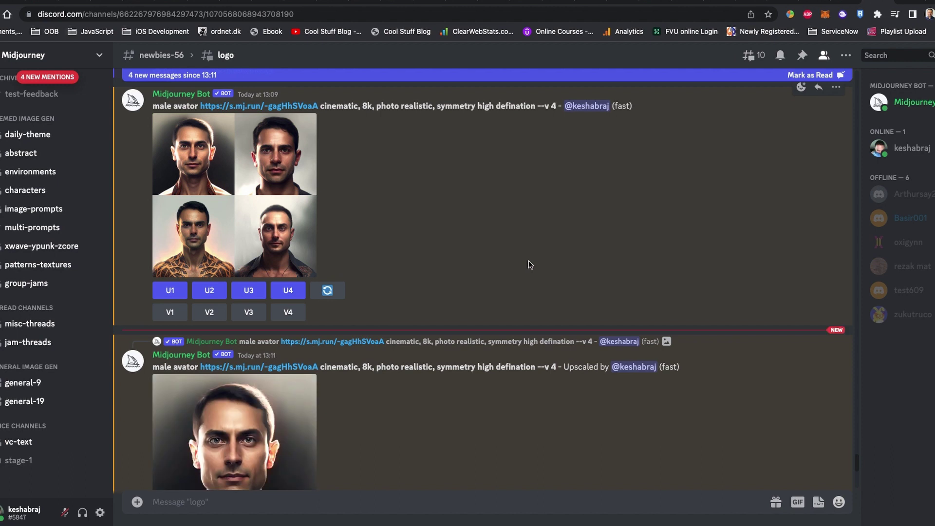
Open the newest upscaled portraits at full size to compare them
scroll(516, 270, down, 5)
click(247, 244)
key(Escape)
click(156, 348)
click(150, 351)
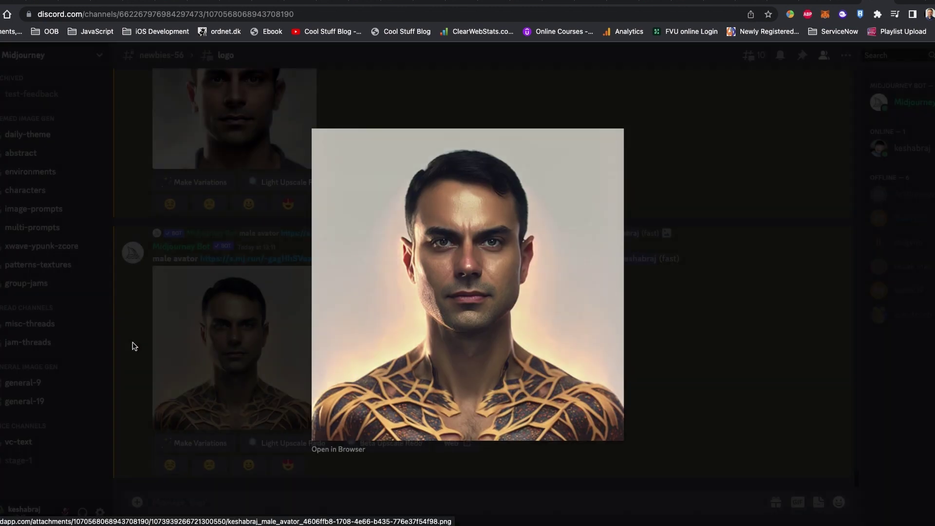
scroll(370, 328, up, 3)
scroll(470, 356, down, 3)
scroll(470, 356, up, 3)
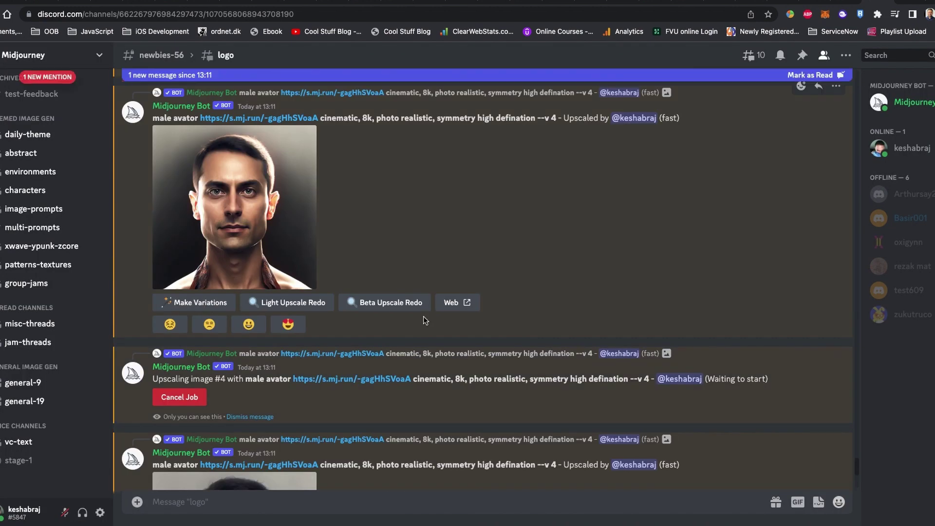
click(273, 224)
key(Escape)
Review earlier upscaled avatars and the new variations grid at full size
scroll(513, 305, down, 9)
scroll(440, 399, up, 10)
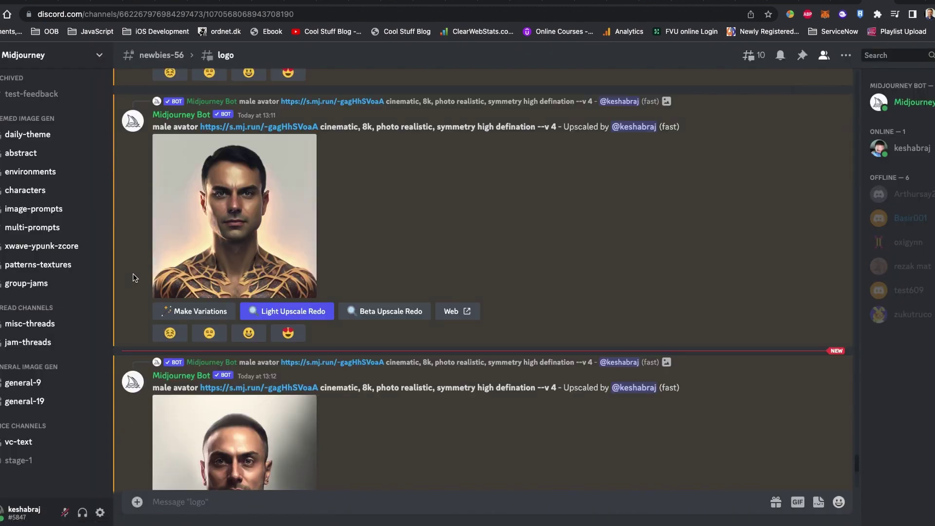
scroll(133, 273, up, 5)
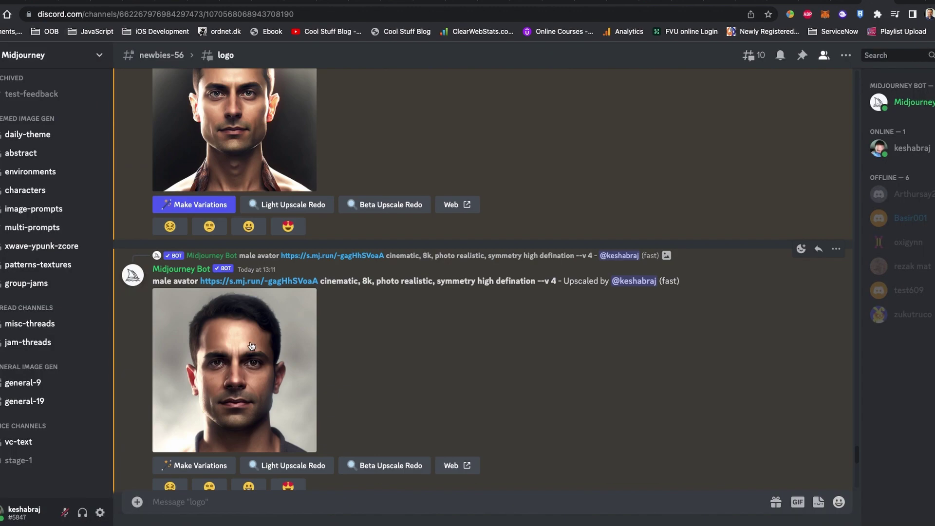
click(249, 340)
key(Escape)
scroll(715, 377, down, 1)
scroll(714, 377, down, 10)
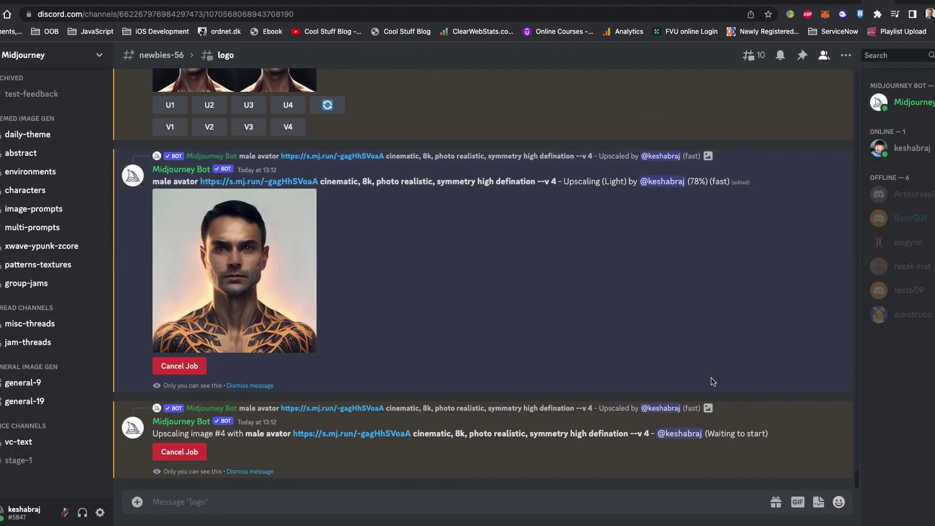
click(255, 343)
click(125, 347)
scroll(126, 347, up, 5)
click(835, 120)
key(Escape)
Save the first upscaled avatar image as male_avator_1
click(452, 334)
right_click(475, 232)
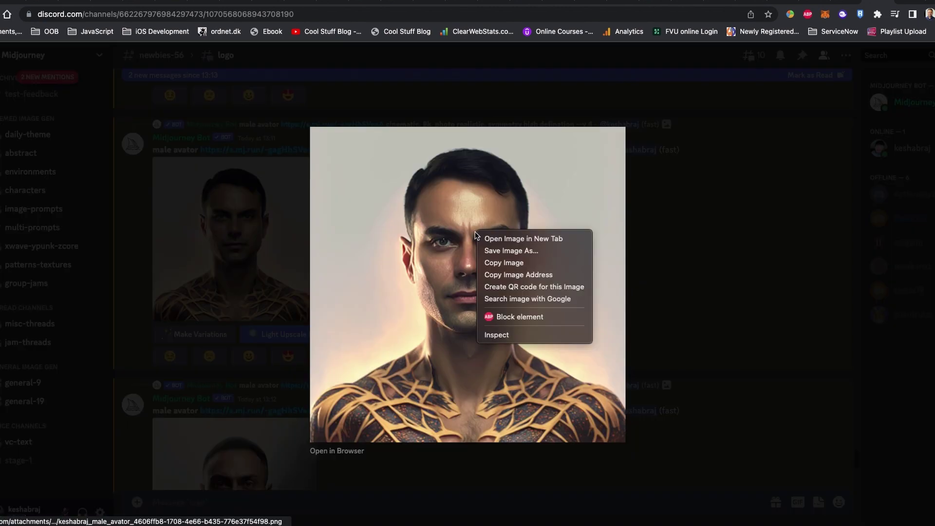
click(502, 249)
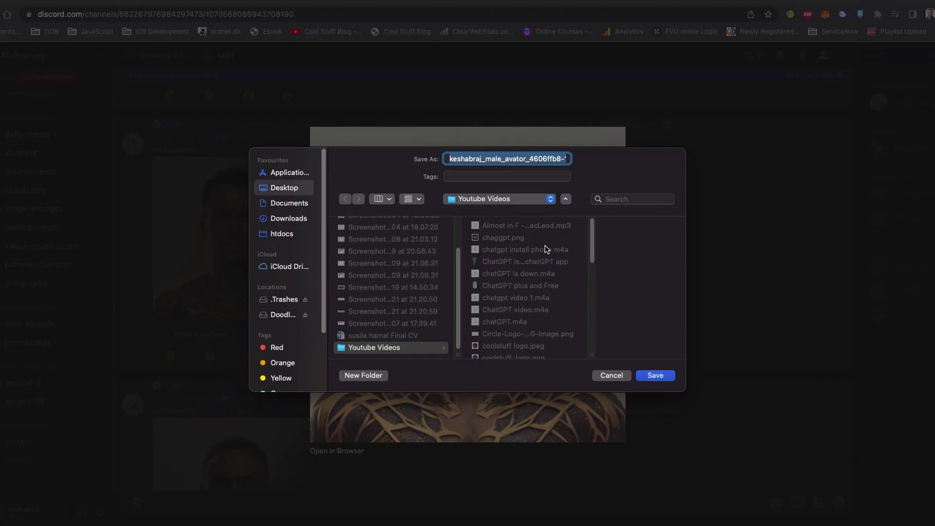
text(keshabraj_male_avator_1.)
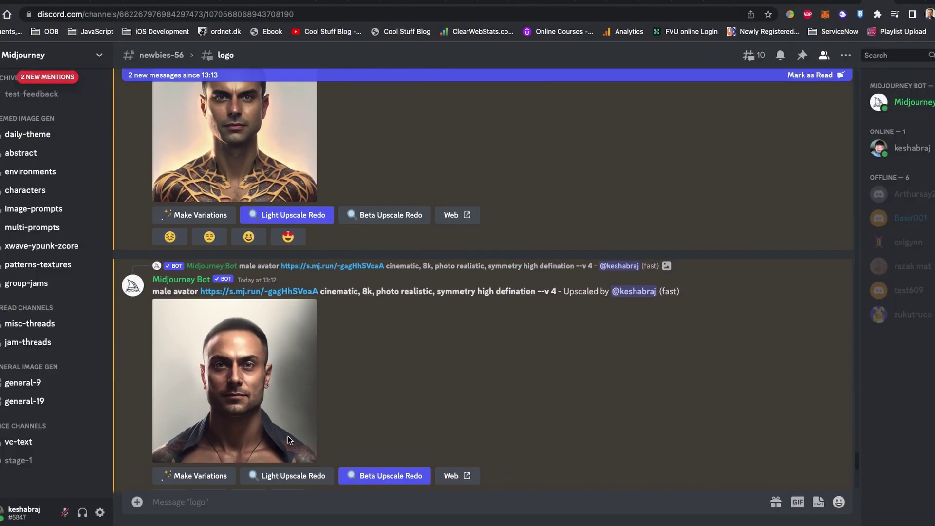
scroll(288, 436, down, 3)
Save another upscaled avatar image as male_avator_2
click(226, 326)
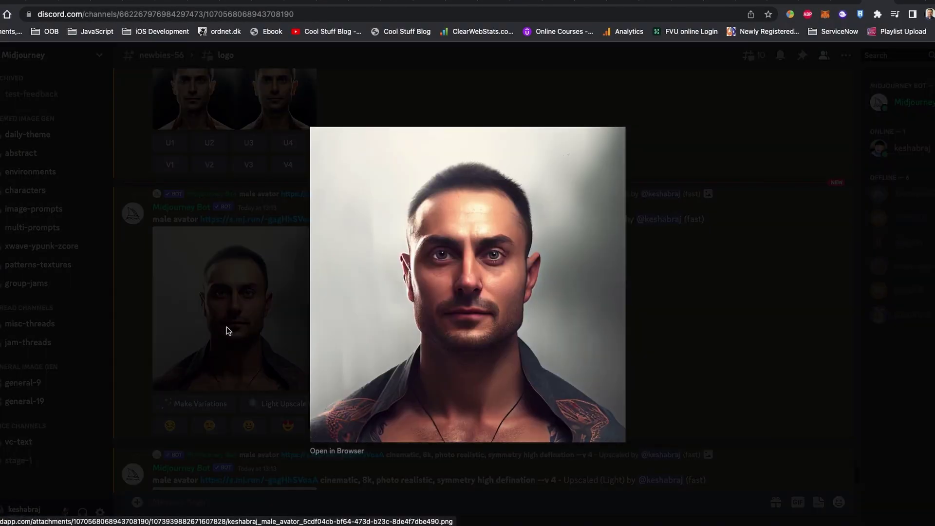
right_click(465, 259)
click(497, 278)
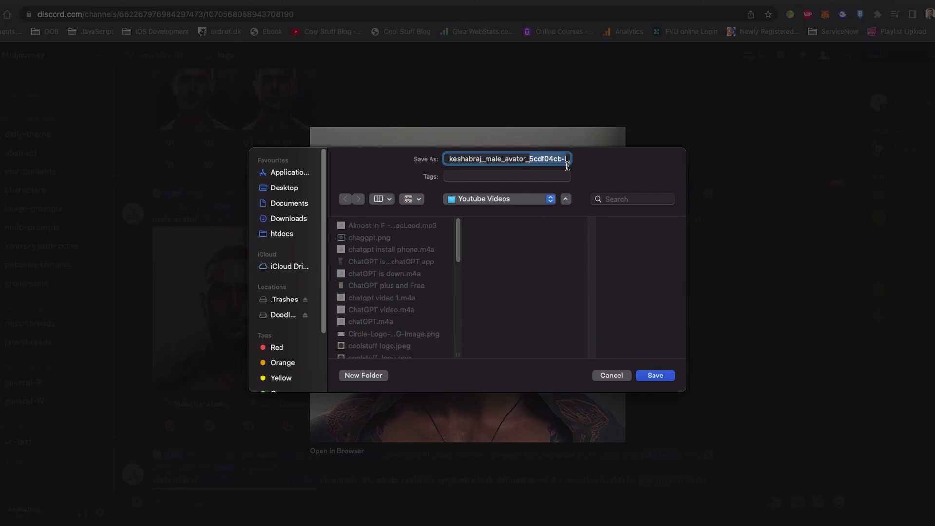
text(2)
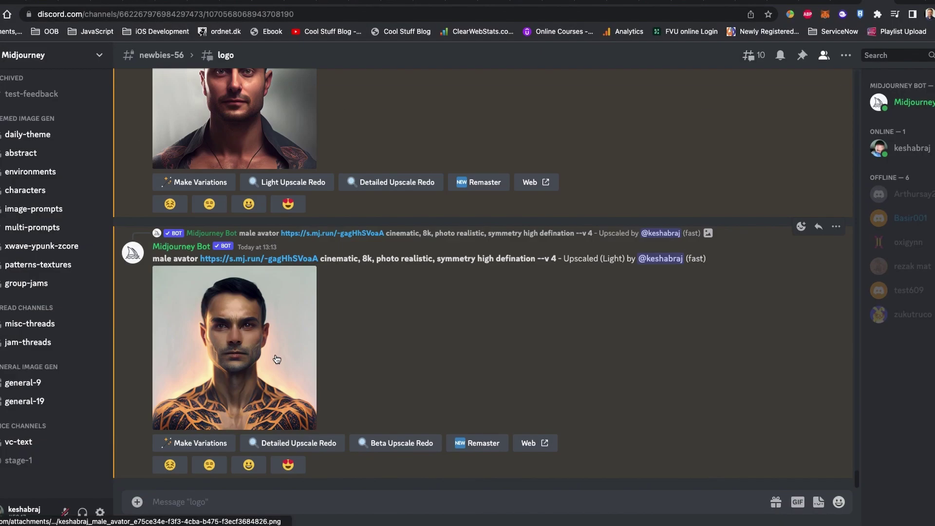
click(228, 350)
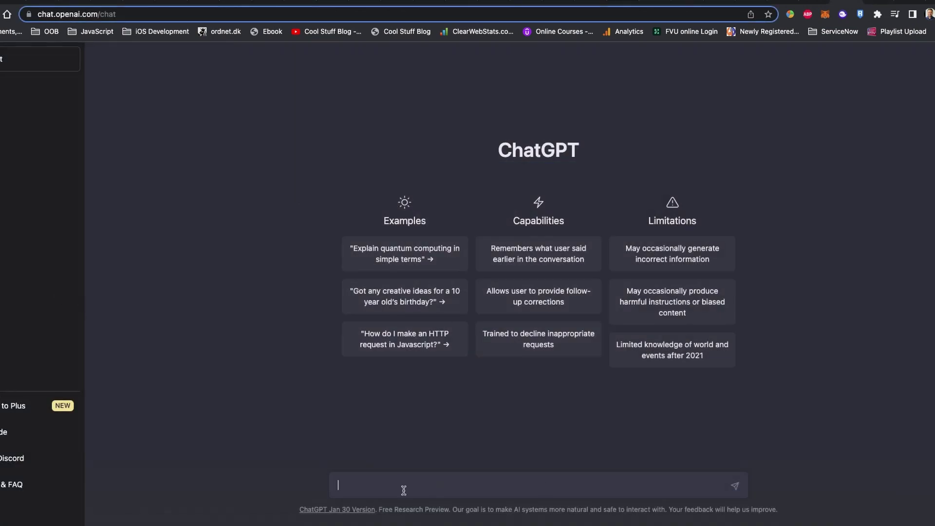
Ask ChatGPT, as a content creator, for a 1-minute YouTube script on 'how to make a avatar using AI'
text(I want t you to act as content creator and make a script)
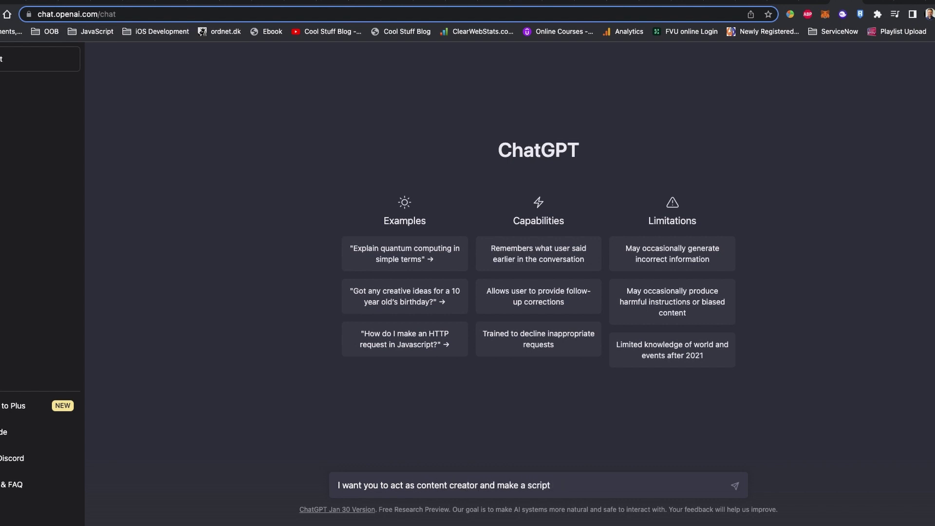
text( foof 1 minute vid)
key(BackSpace)
key(BackSpace)
key(BackSpace)
text(youtube video for tit)
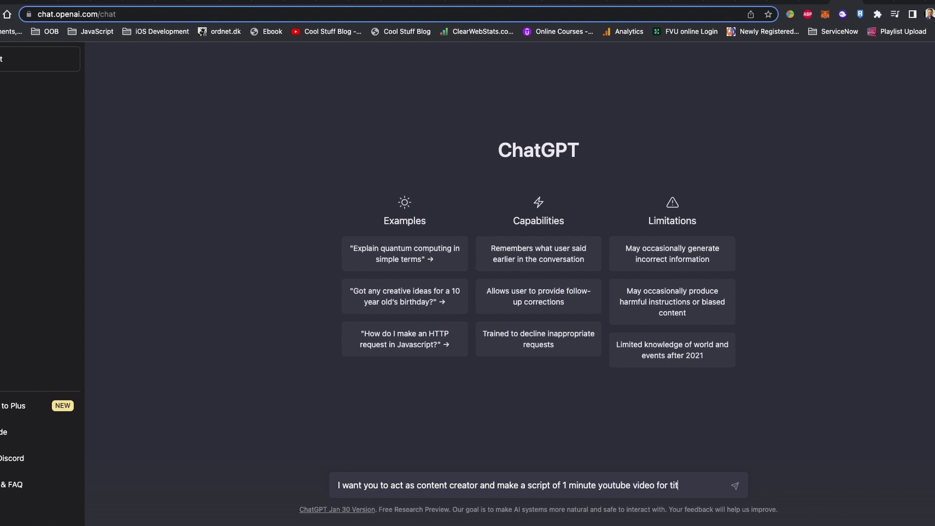
text(how to make)
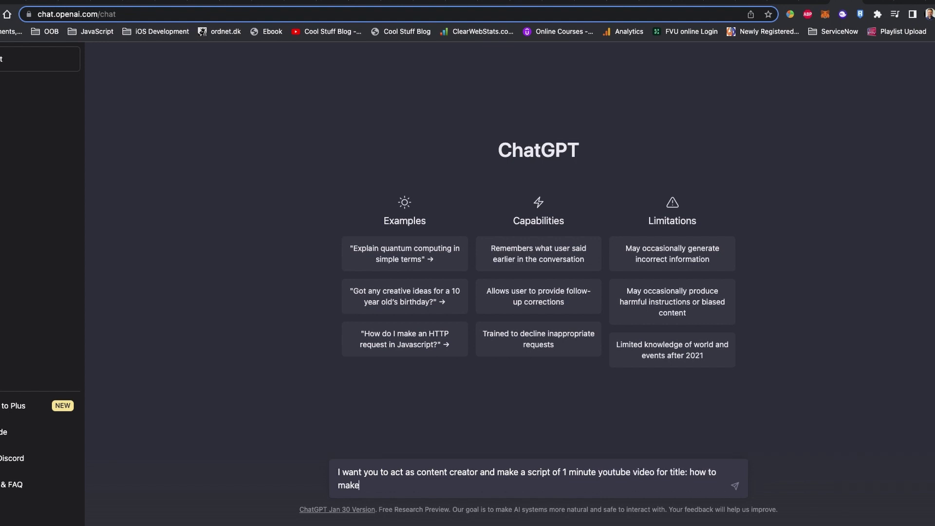
text( a avatar using AI')
key(Return)
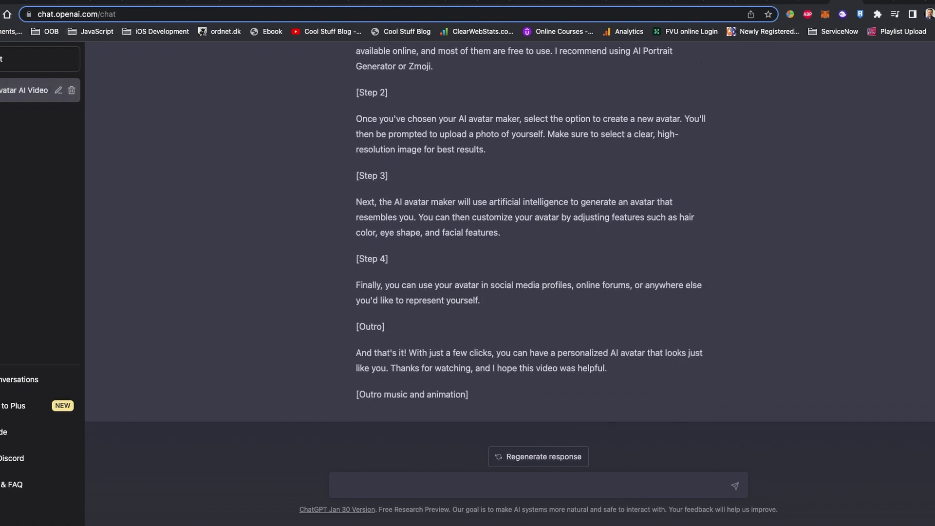
Request a YouTube script on making an avatar using Midjourney and the D-ID tool
scroll(520, 285, up, 5)
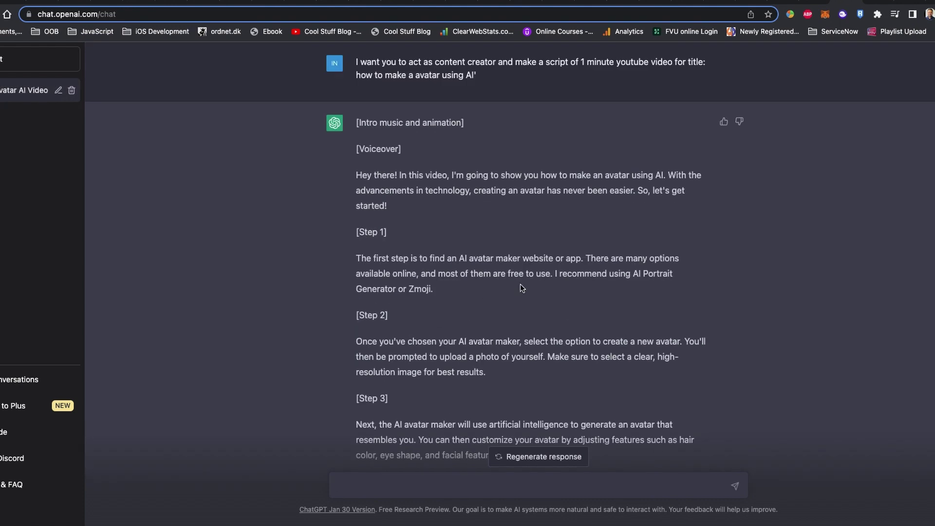
click(462, 486)
text(I want you to act as youtube content creator a)
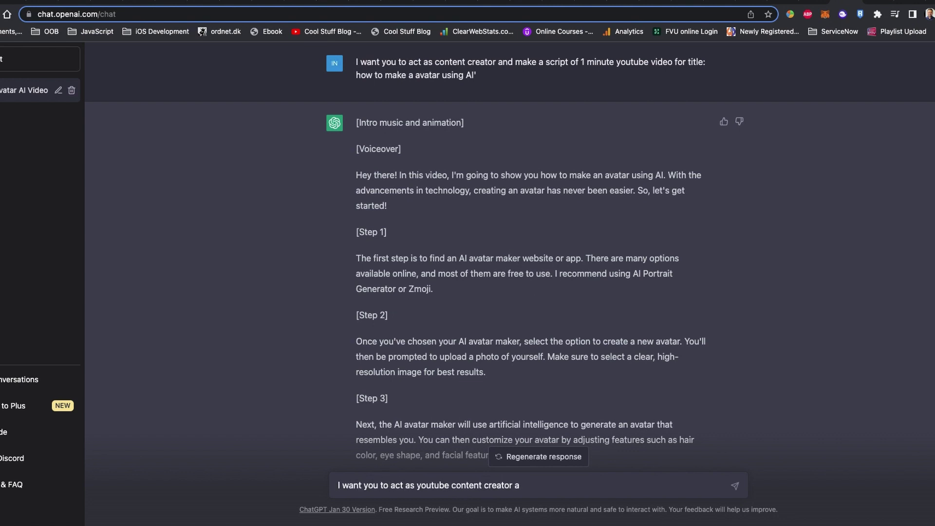
text(nd make a script)
key(BackSpace)
key(BackSpace)
key(BackSpace)
key(BackSpace)
key(BackSpace)
key(BackSpace)
key(BackSpace)
key(BackSpace)
key(BackSpace)
key(BackSpace)
key(BackSpace)
key(BackSpace)
key(BackSpace)
key(BackSpace)
text(write a script for a you)
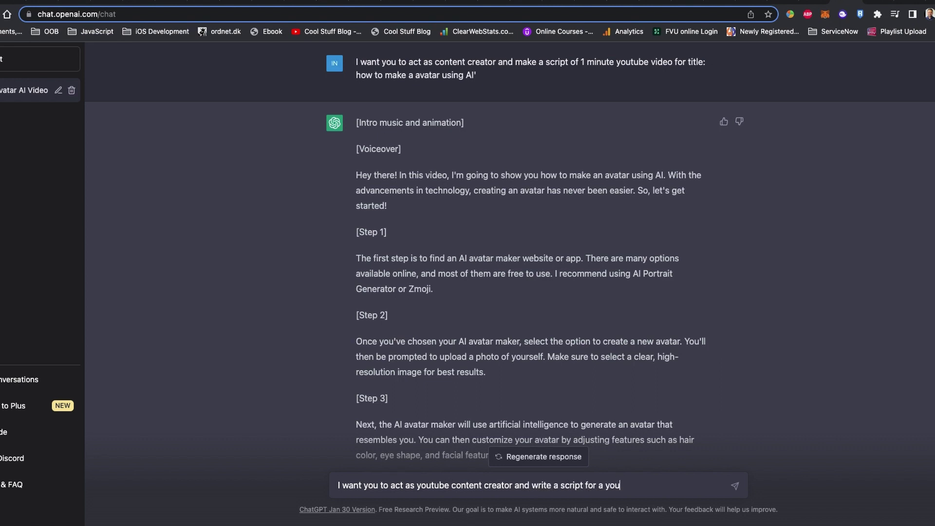
text(video: how to make youvatar using )
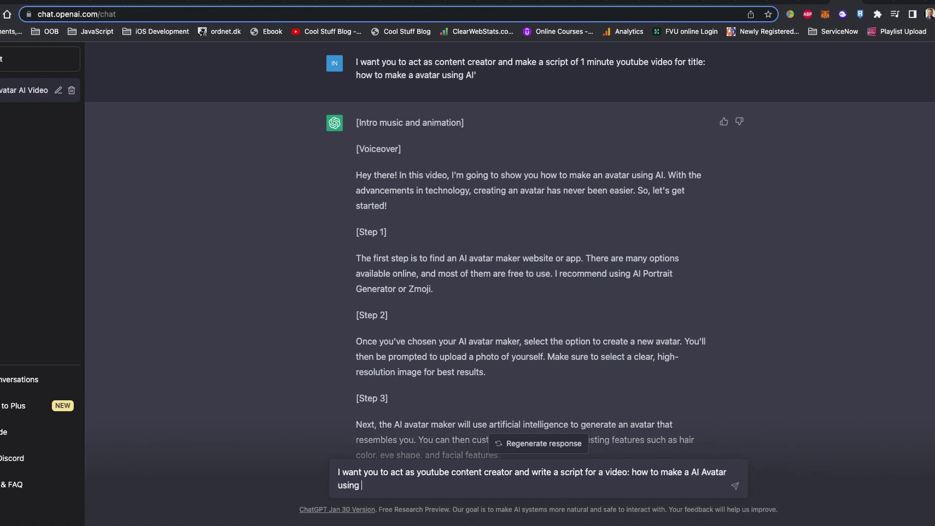
text(Midjourney and D-ID tool)
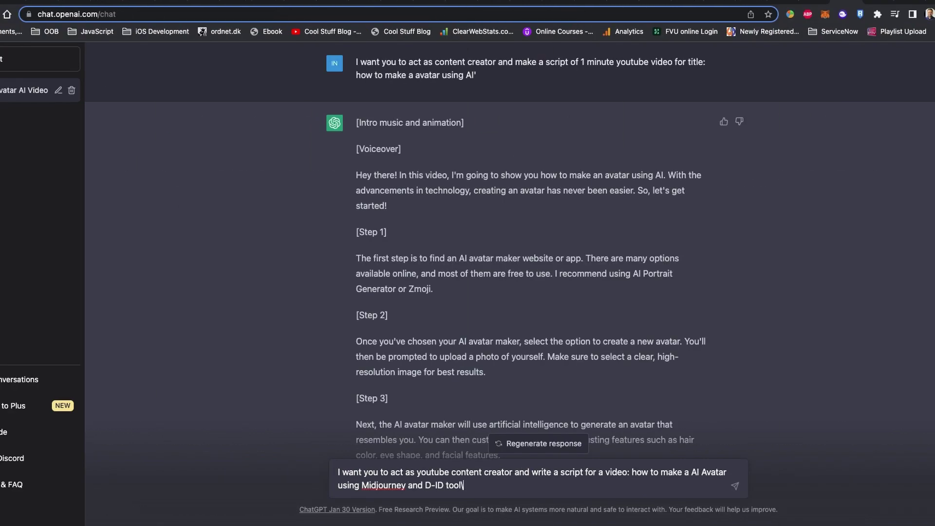
key(Return)
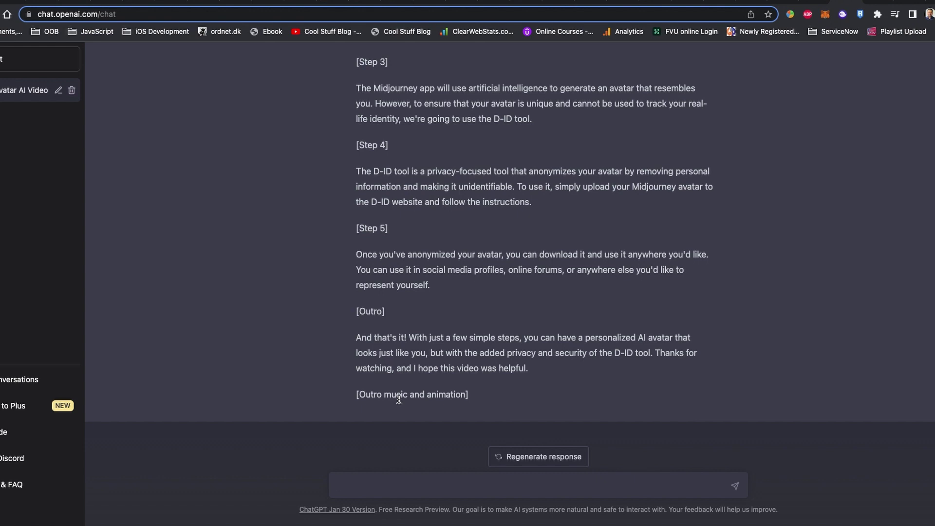
Select ChatGPT's script reply and switch to the browser showing the D-ID site
drag(527, 366, 366, 125)
scroll(557, 366, down, 6)
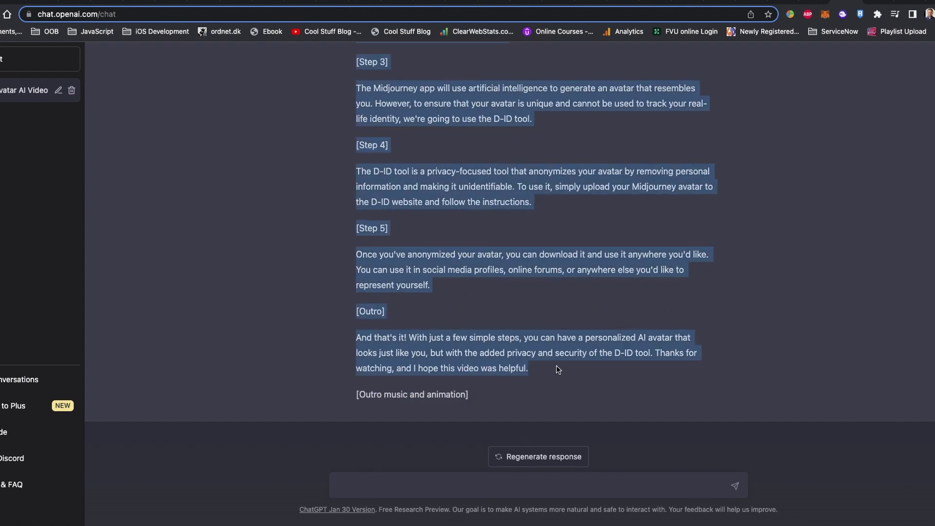
click(591, 360)
key(ctrl+Left)
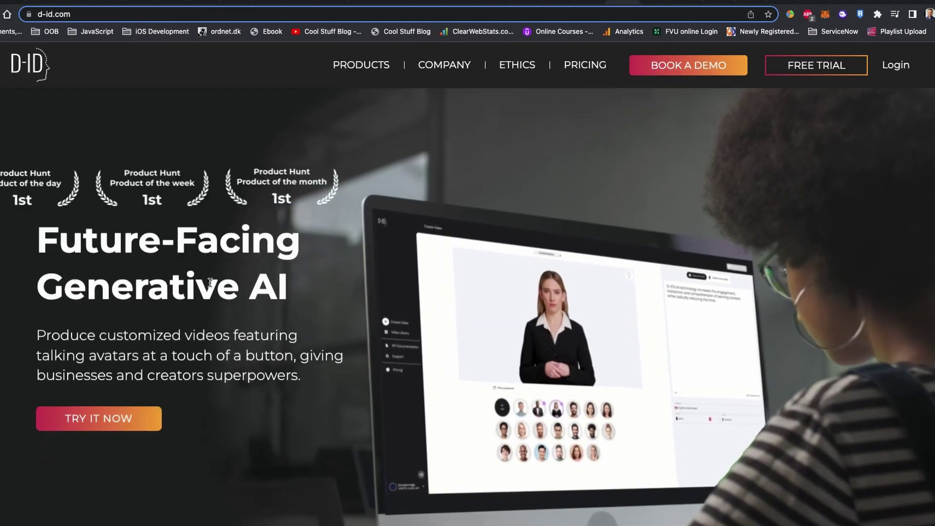
Sign up for D-ID with full name, e-mail and password, accepting the terms
scroll(216, 294, down, 1)
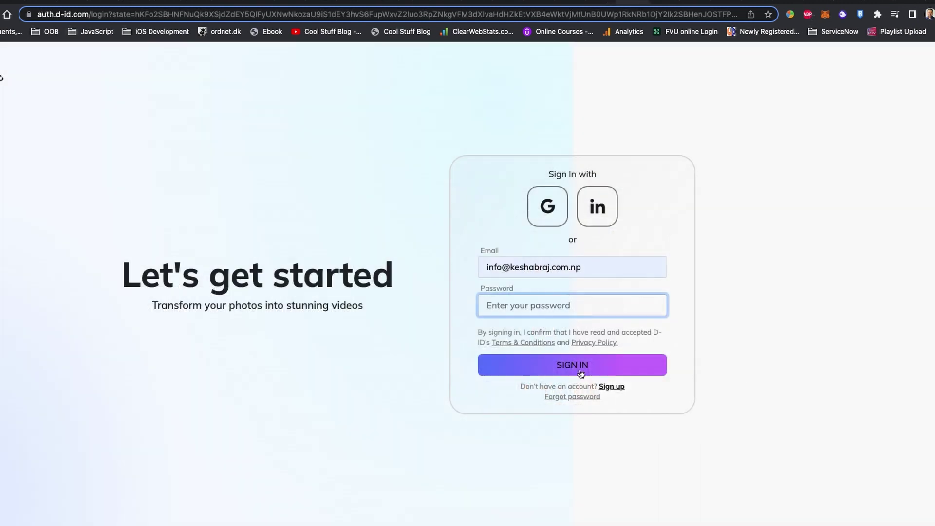
click(616, 390)
click(536, 258)
text(RAJK)
key(Tab)
key(Tab)
text(•••)
click(483, 353)
click(562, 393)
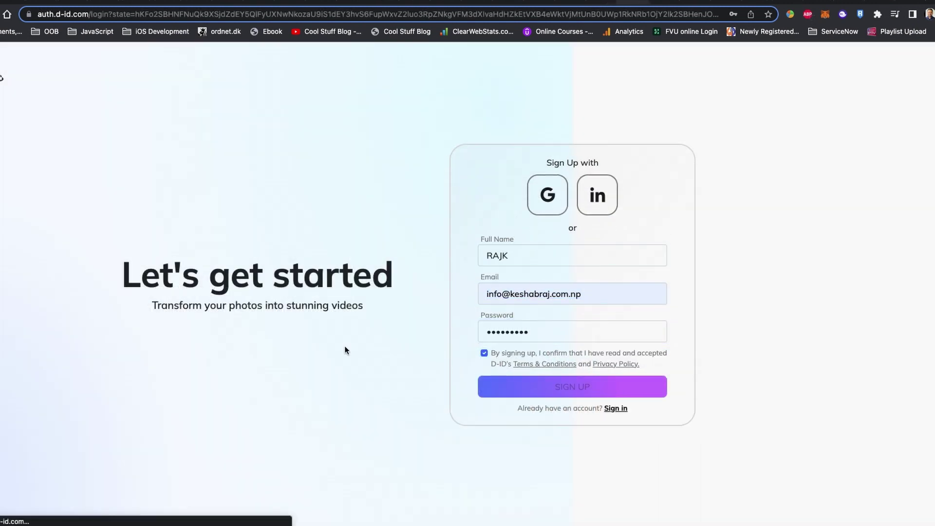
Confirm the new account from the D-ID verification e-mail in Mail
click(343, 501)
click(187, 187)
click(279, 147)
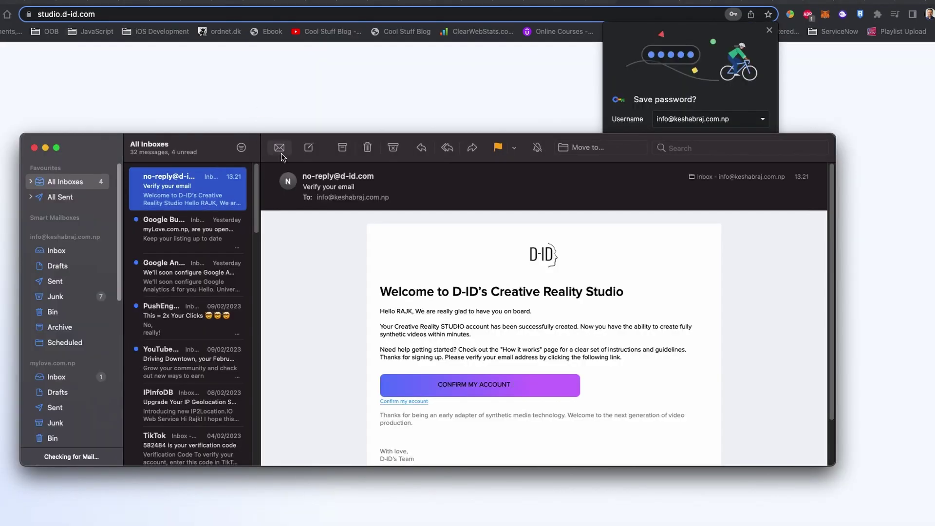
click(475, 388)
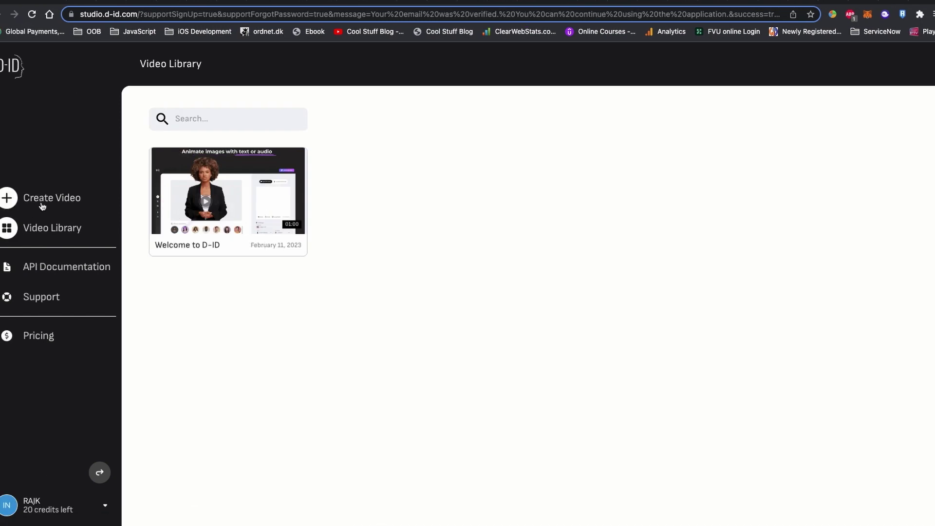
Start a new video and paste ChatGPT's intro and Step 1 text into its Script box
click(42, 205)
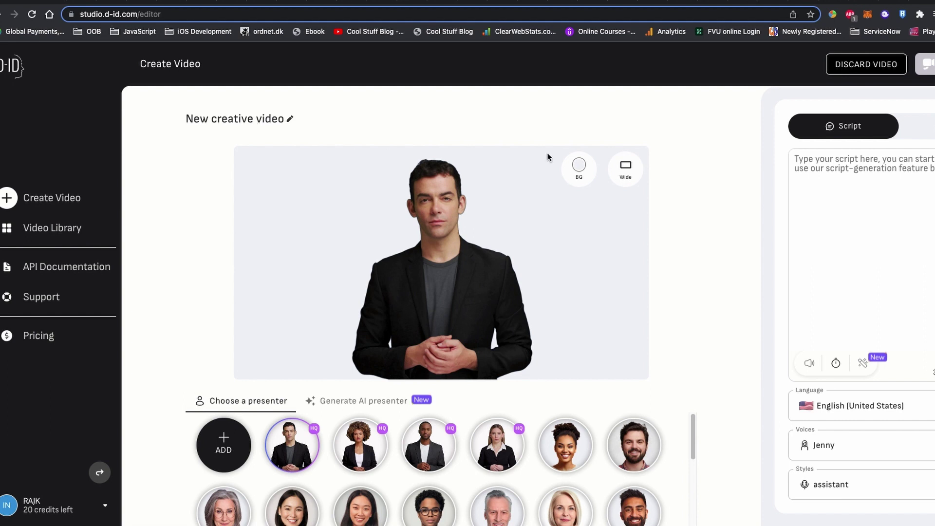
click(860, 2)
scroll(459, 205, up, 7)
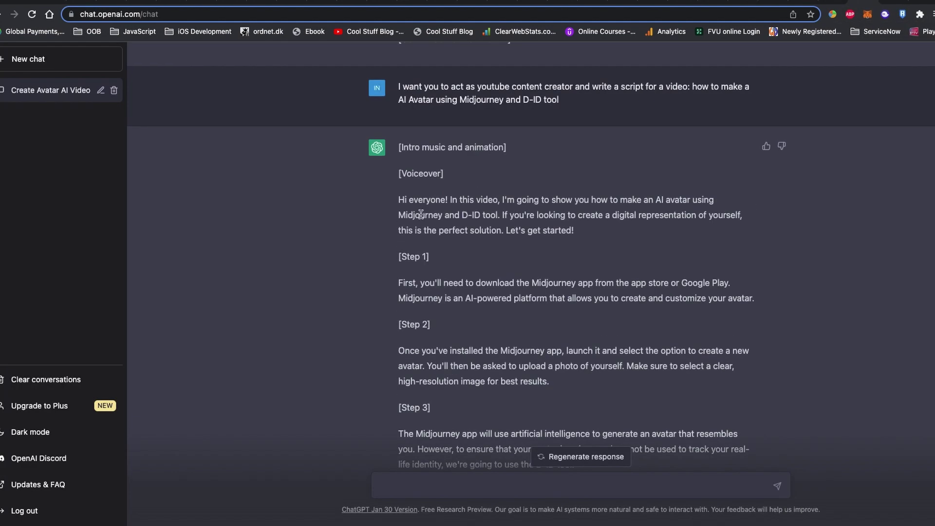
drag(400, 201, 767, 291)
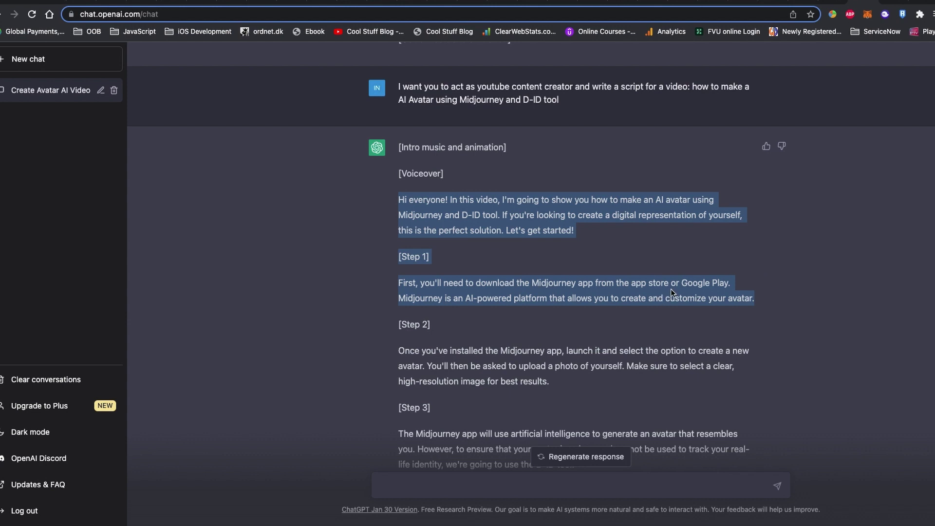
right_click(594, 287)
click(620, 308)
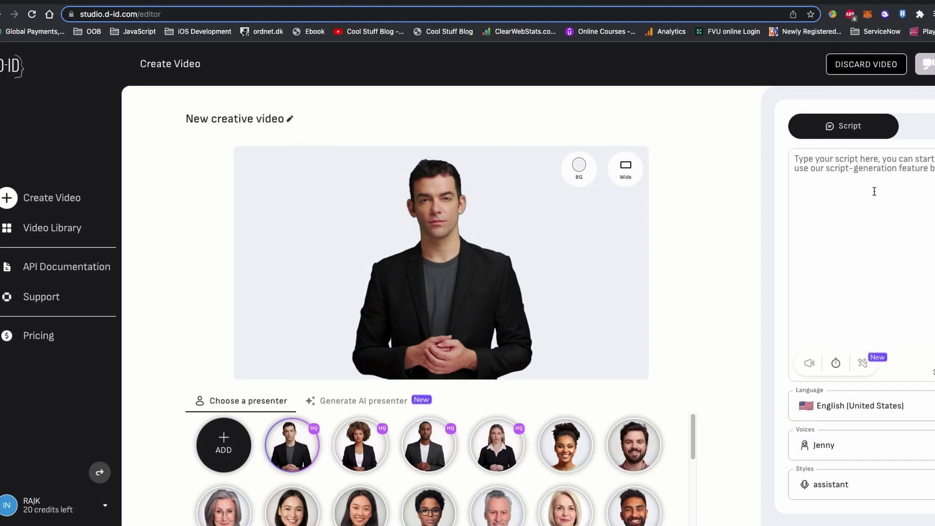
click(874, 191)
key(super+v)
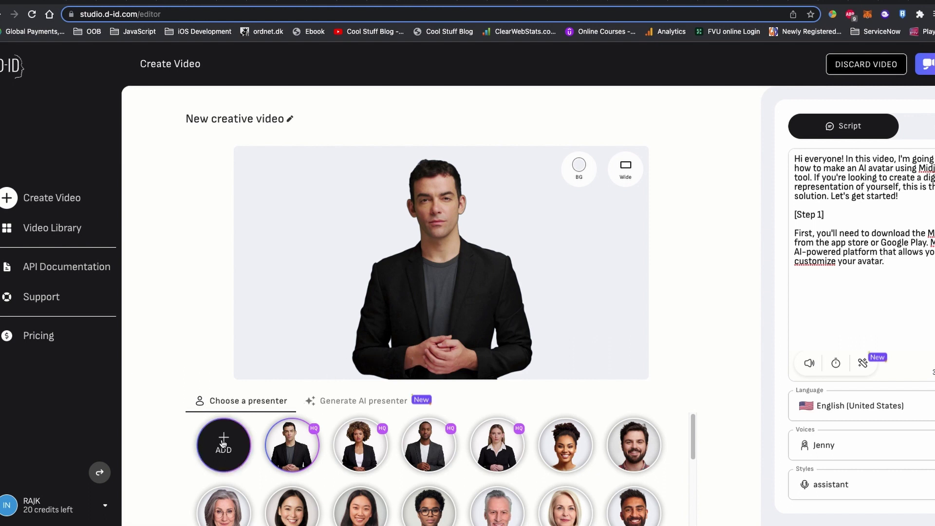
Upload male_avator_4.png from Desktop > Youtube Videos as the custom presenter
mouse_move(223, 443)
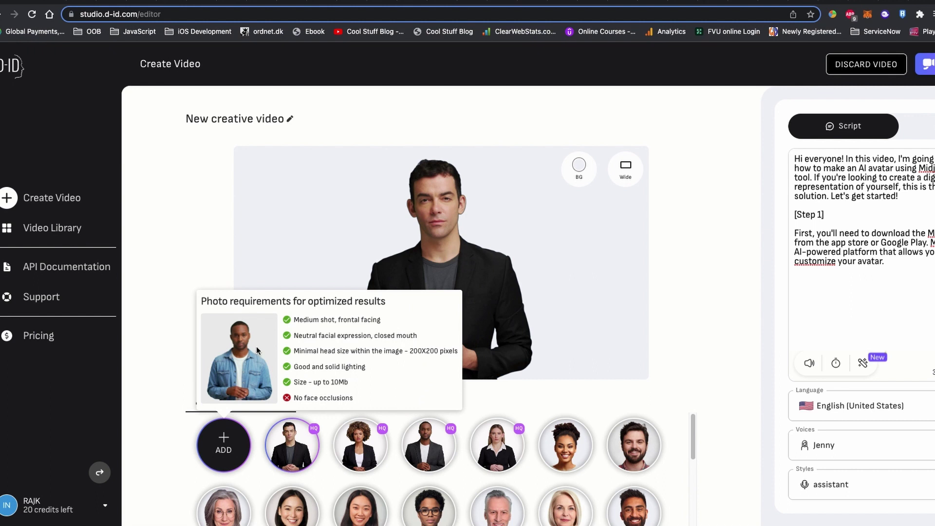
click(256, 346)
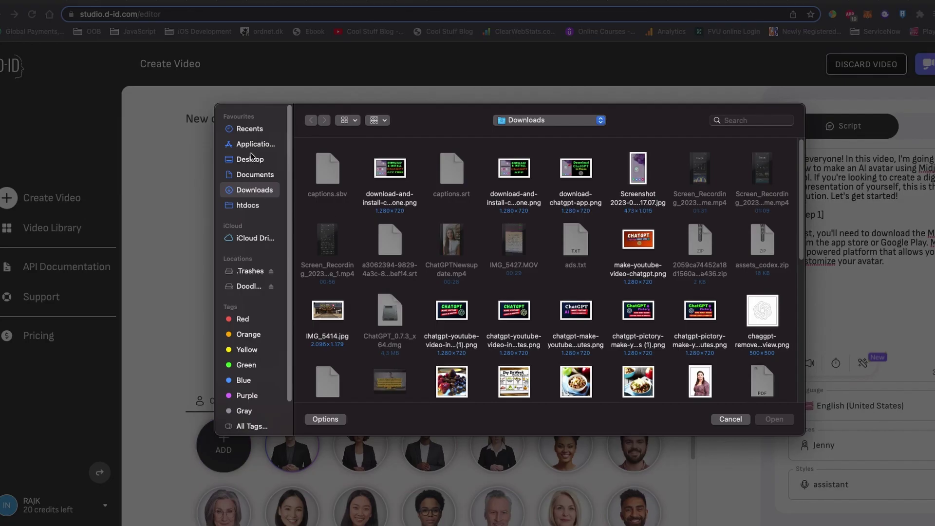
click(251, 160)
double_click(326, 176)
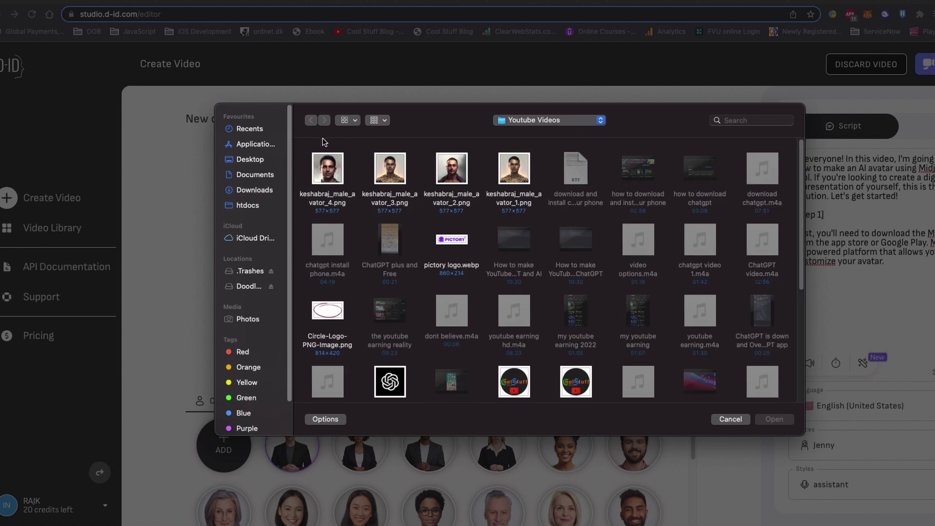
click(328, 171)
click(774, 419)
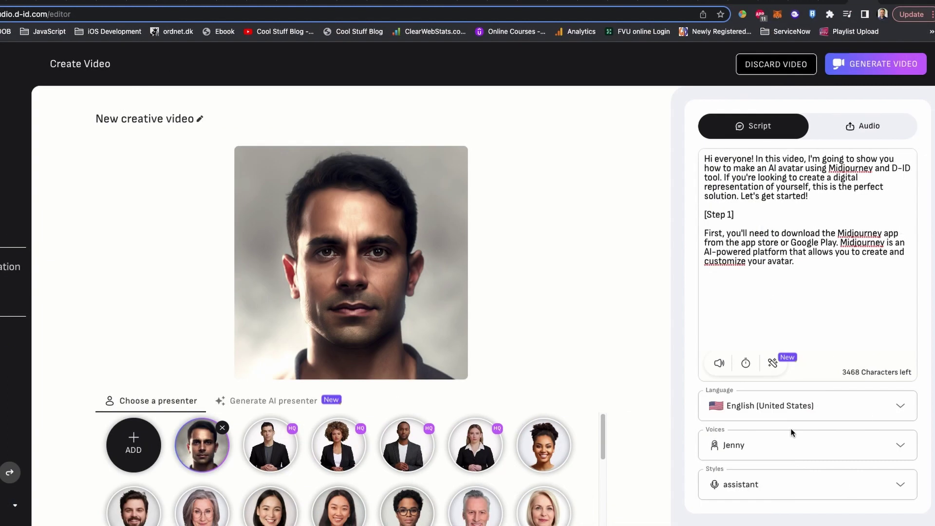
Try the Davis voice in a friendly style, glance at the audio-upload option, then return to the script
click(902, 445)
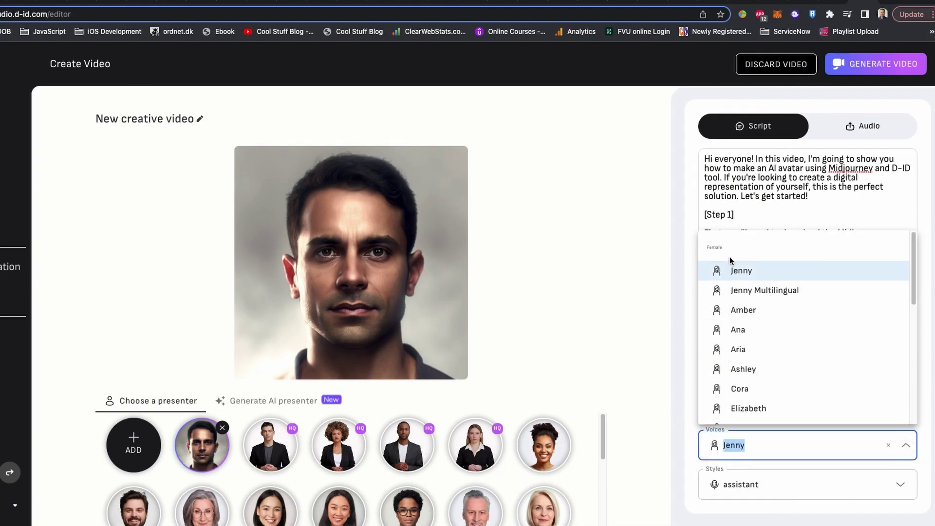
scroll(776, 379, down, 10)
click(757, 312)
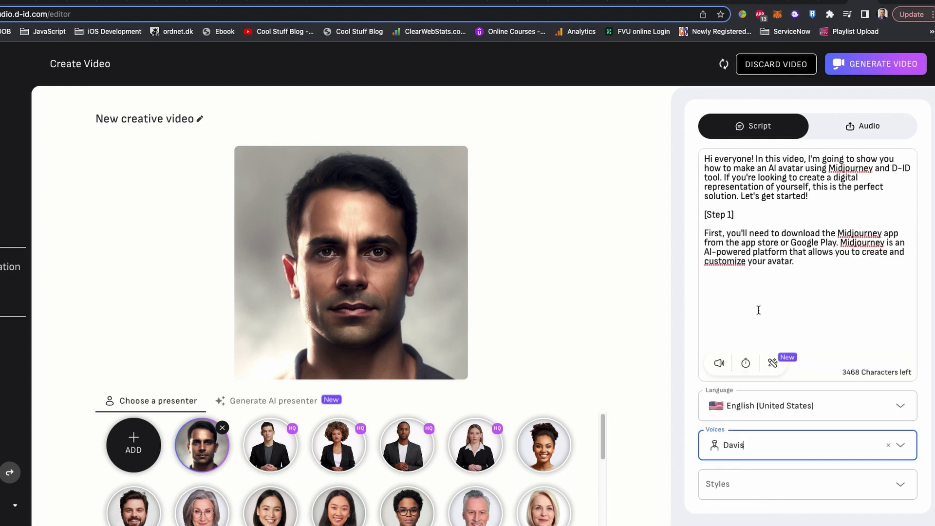
click(901, 487)
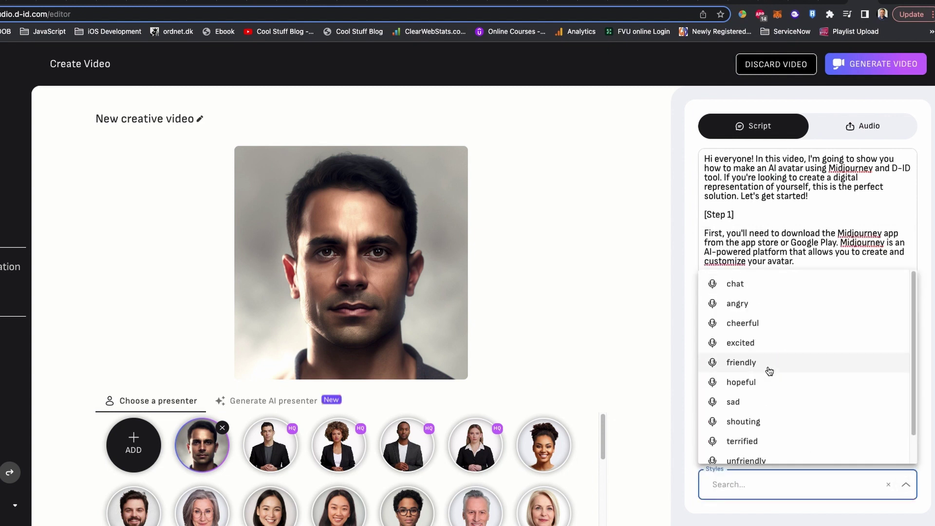
click(769, 372)
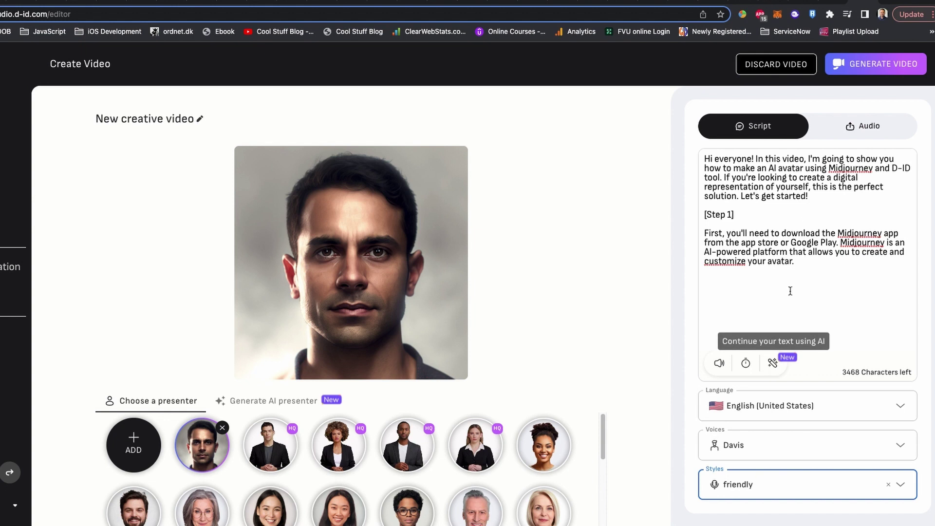
click(866, 125)
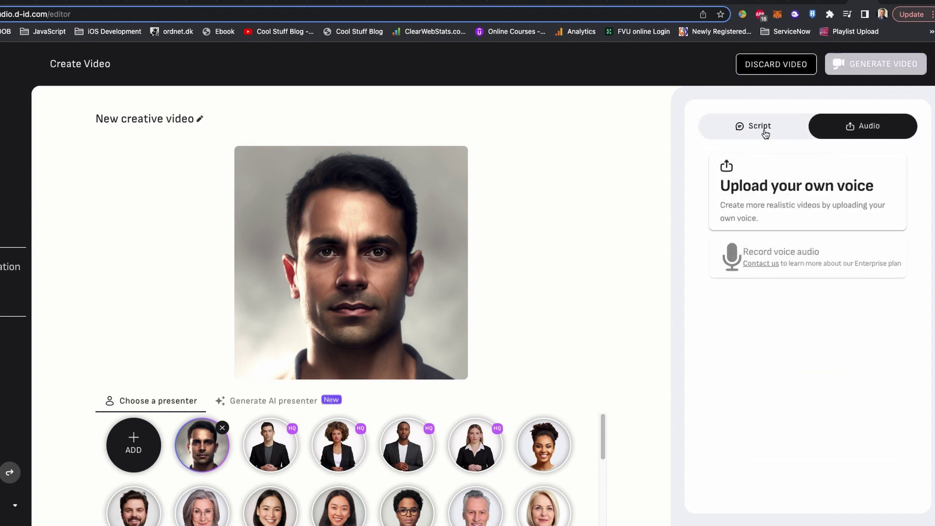
click(763, 133)
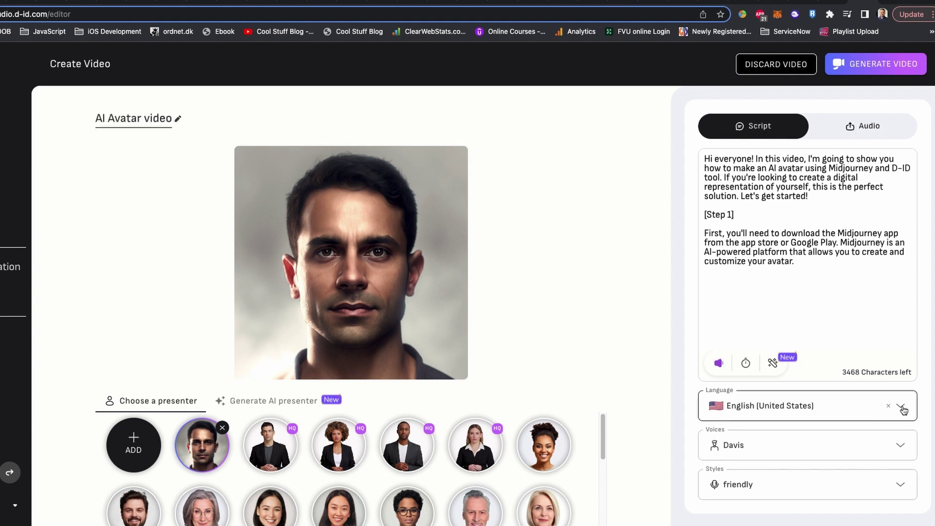
Switch the script language to English (United Kingdom) and preview the Alfie voice
click(902, 408)
click(837, 355)
click(904, 446)
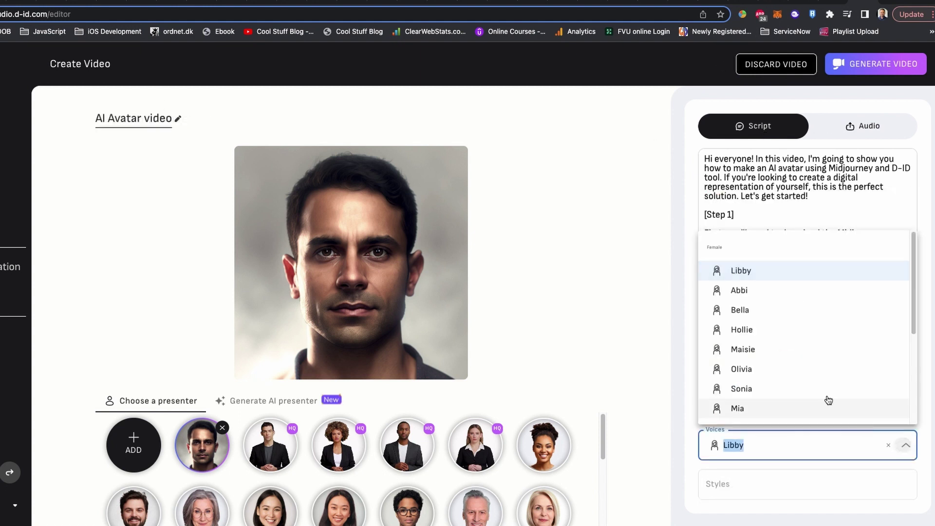
scroll(787, 361, down, 5)
click(755, 295)
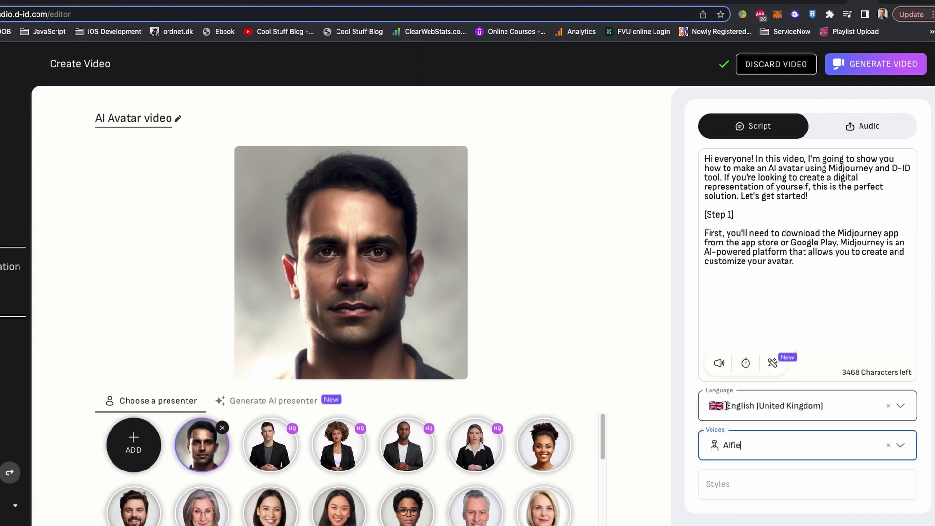
click(719, 369)
Preview the Hollie voice, then settle on Ryan as the script's voice
click(901, 447)
click(756, 290)
click(716, 371)
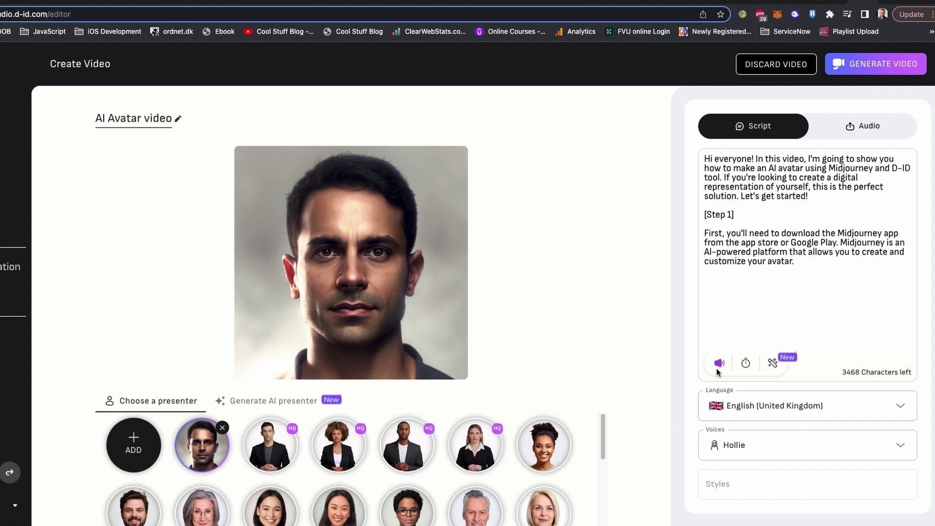
click(906, 447)
scroll(760, 388, down, 5)
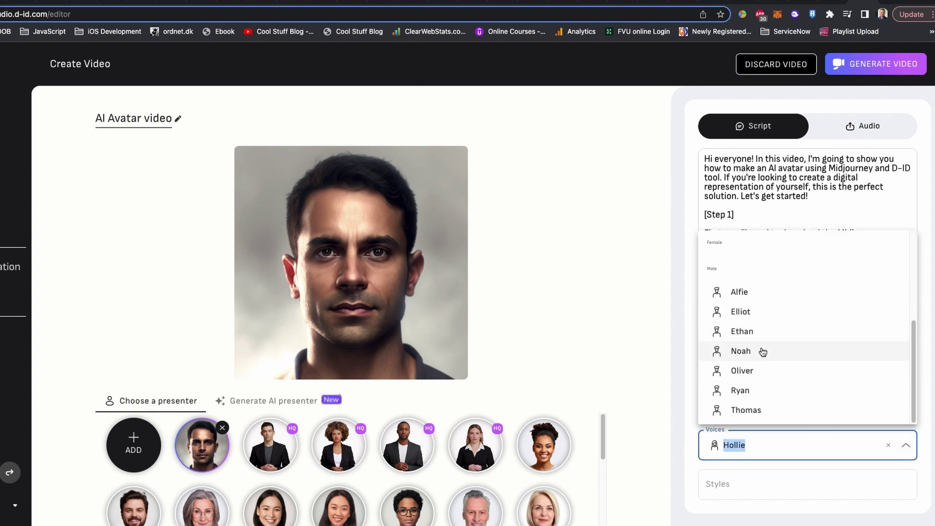
click(760, 390)
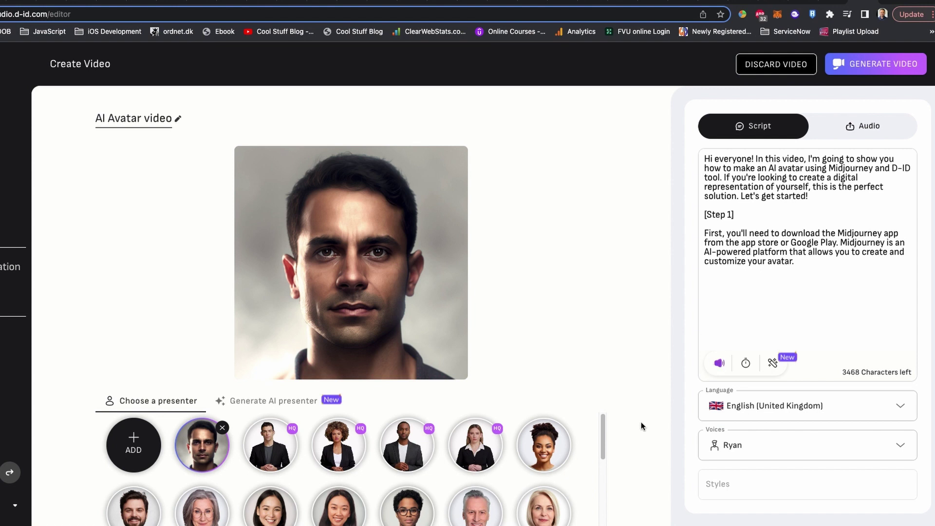
Show the Generate AI presenter panel and peek at its recommended portrait prompts
click(290, 403)
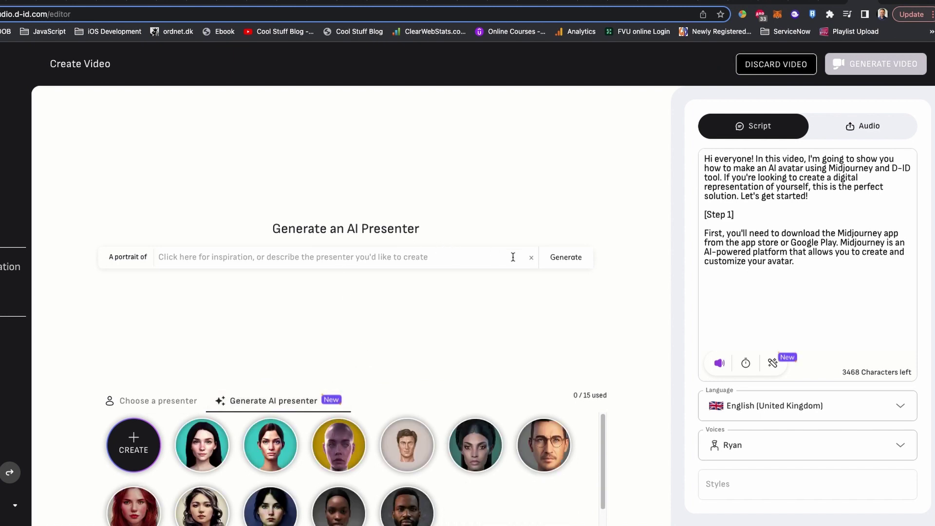
click(213, 257)
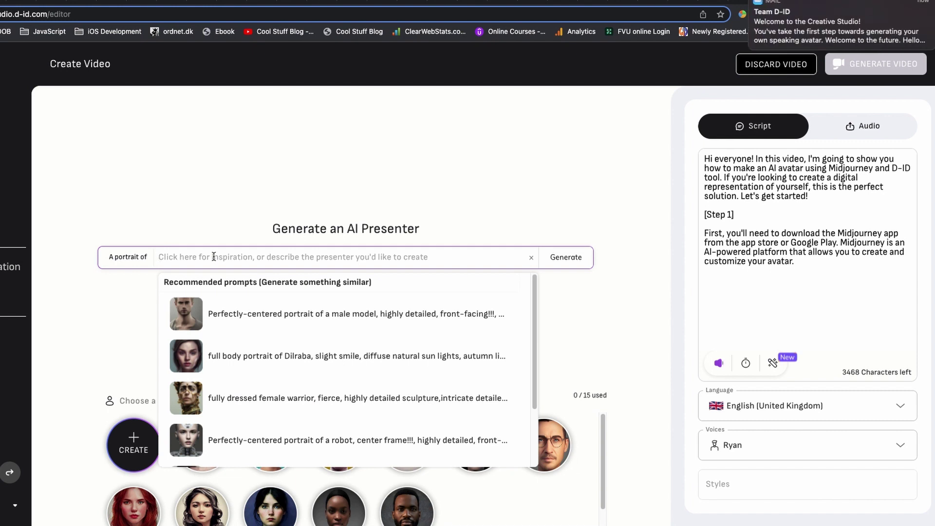
click(89, 326)
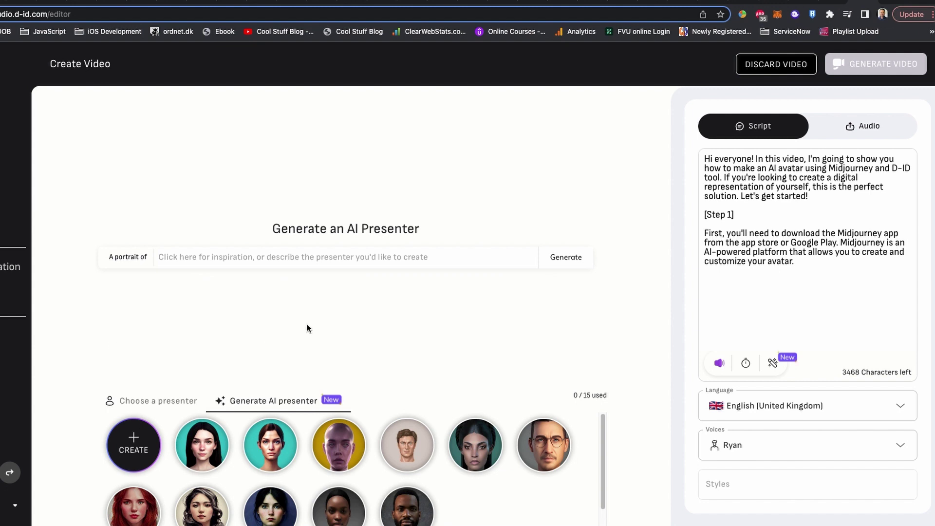
Open the 'Your Video is Ready!' email in Mail and follow SEE MY VIDEO to D-ID
click(68, 506)
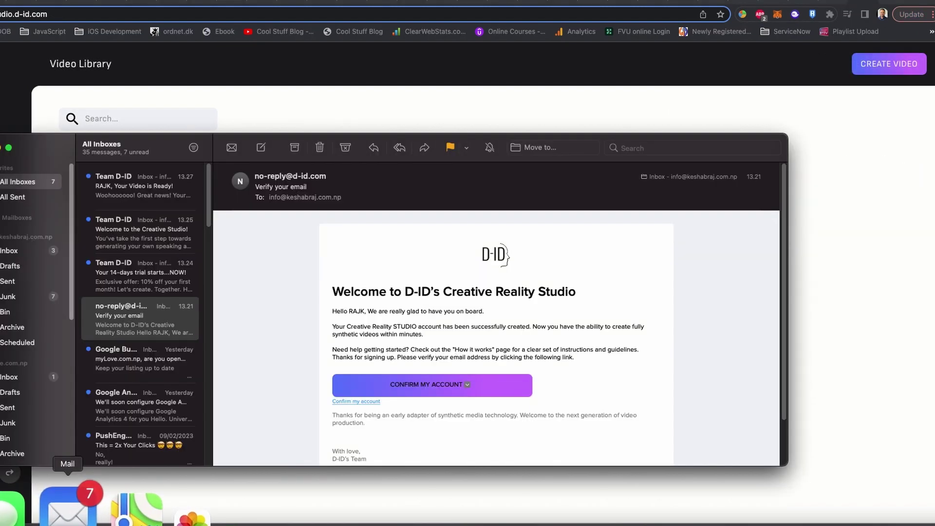
click(135, 194)
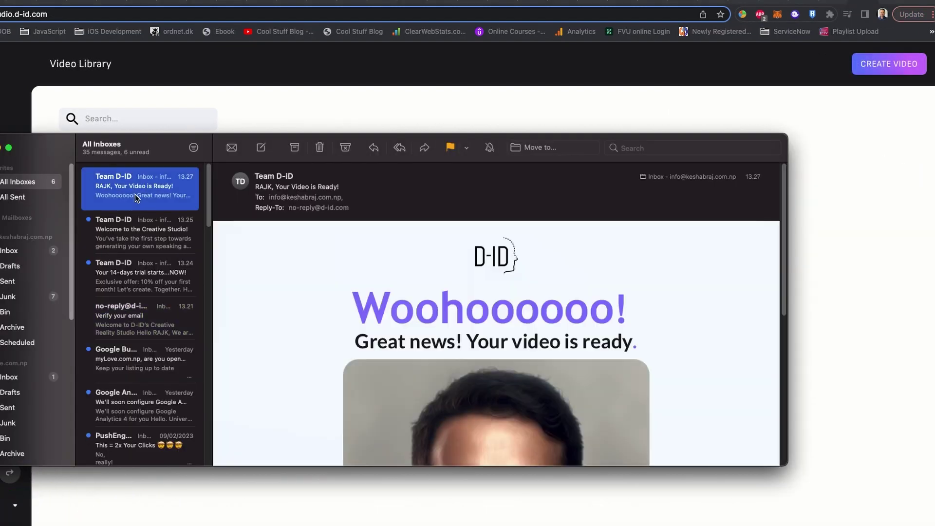
scroll(490, 352, down, 5)
scroll(490, 352, up, 1)
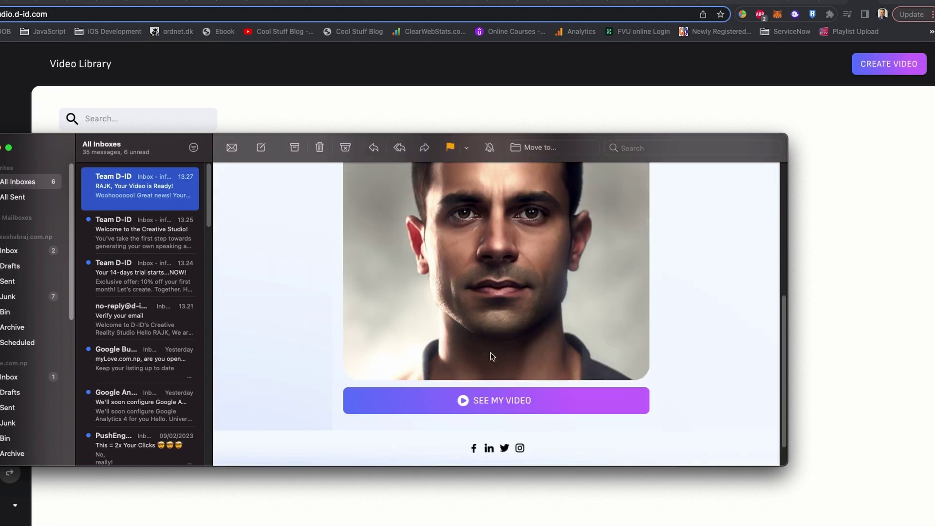
click(493, 396)
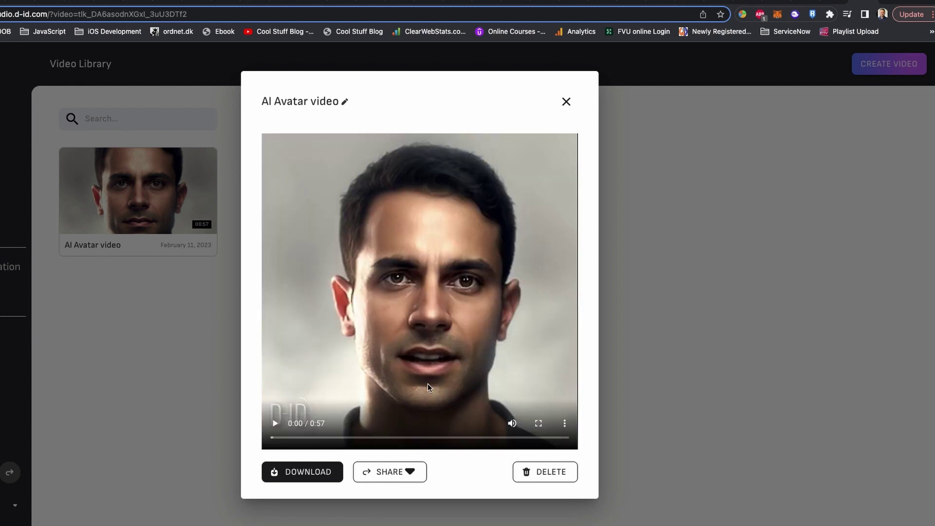
Play the 0:57 AI Avatar video in D-ID's Video Library player
click(275, 423)
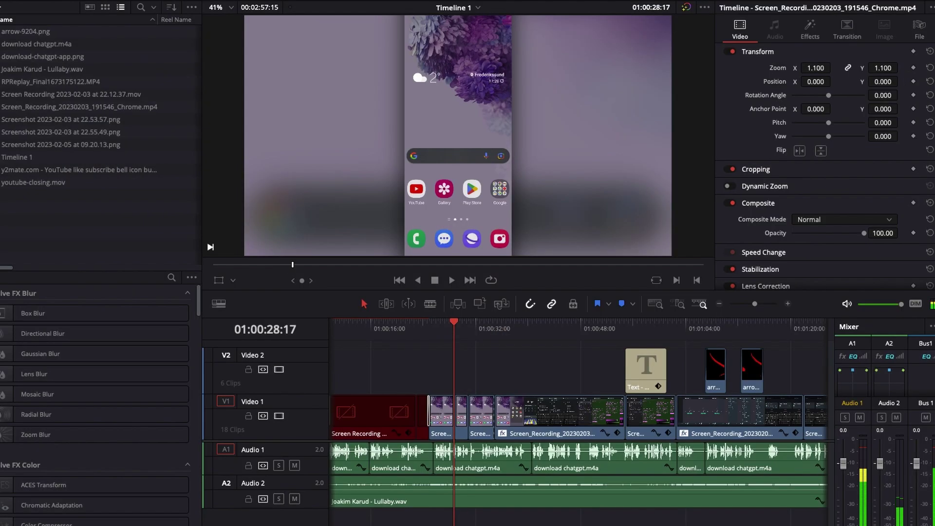
Put AI Avatar video.mp4 on the top track at zoom 0.5, shifted to the left edge
drag(536, 224, 494, 350)
drag(585, 347, 536, 344)
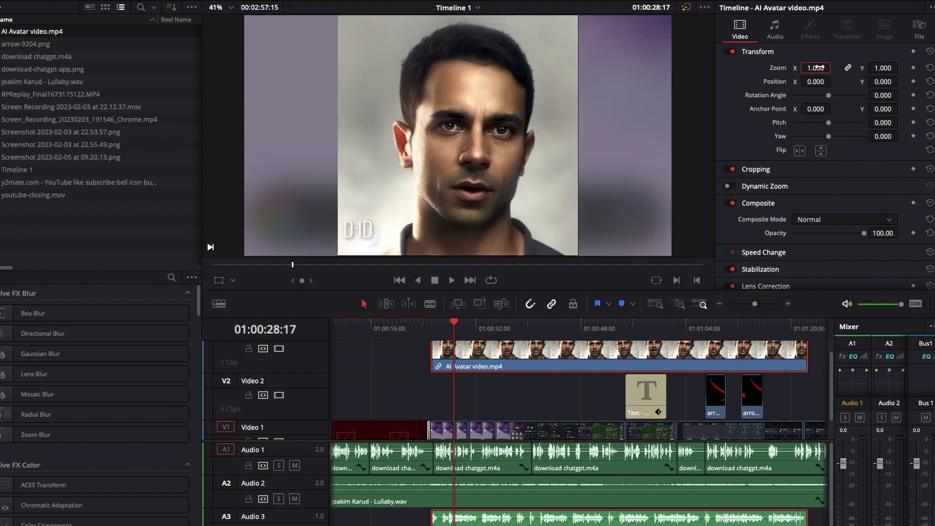
text(.5)
key(Return)
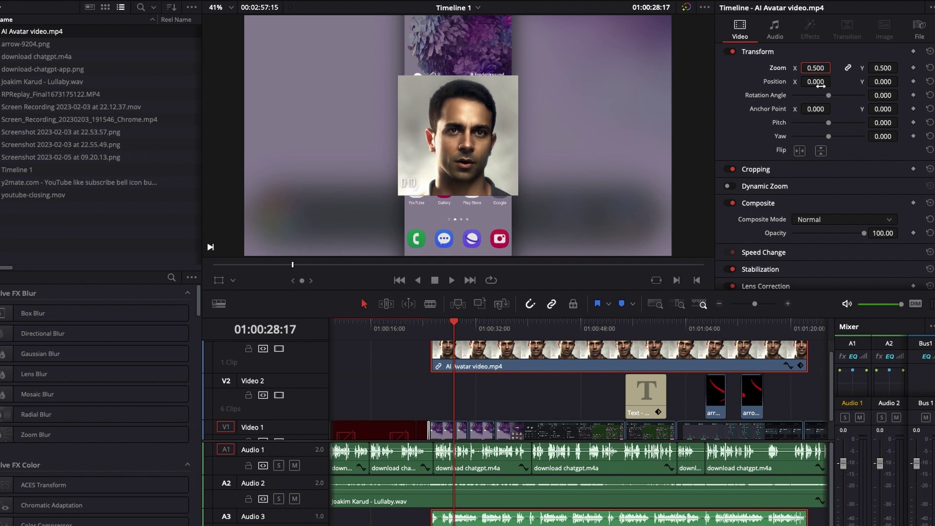
drag(816, 81, 759, 82)
drag(833, 82, 818, 81)
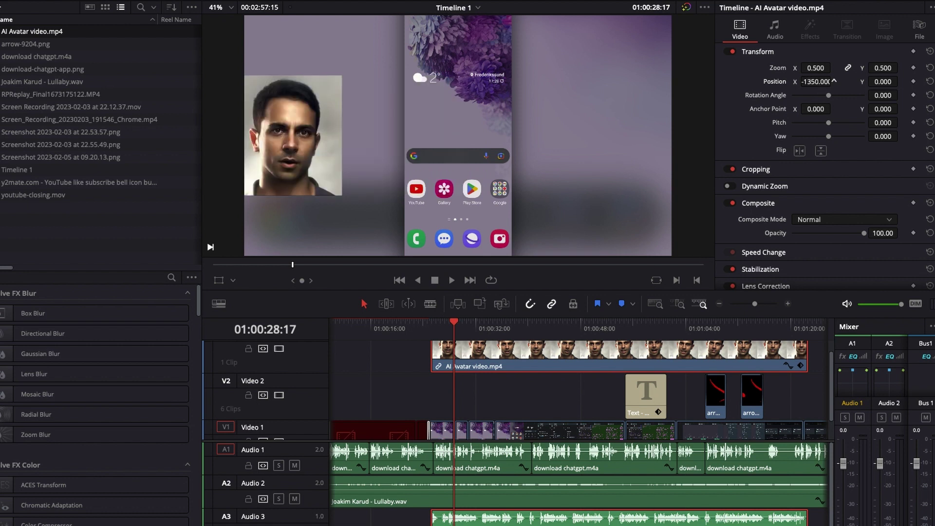
Play the timeline from the avatar clip's start to check the corner overlay
click(396, 326)
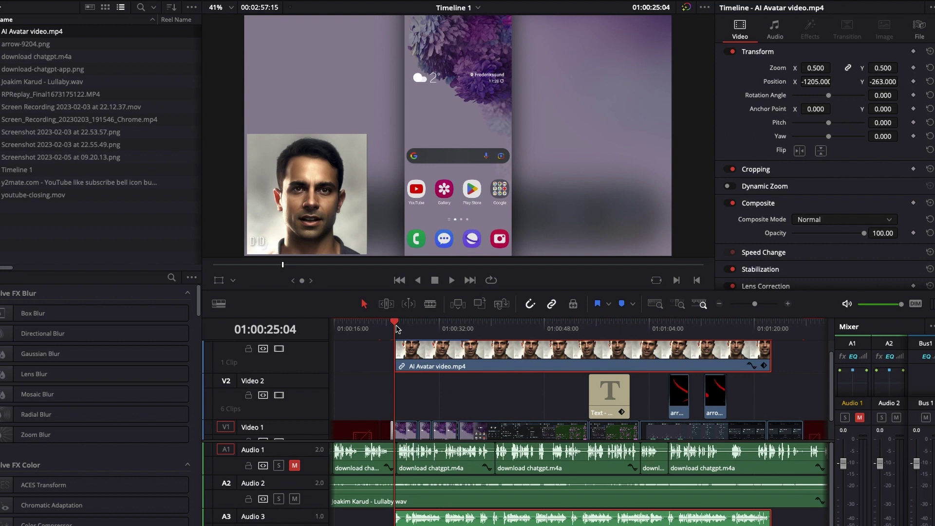
key(space)
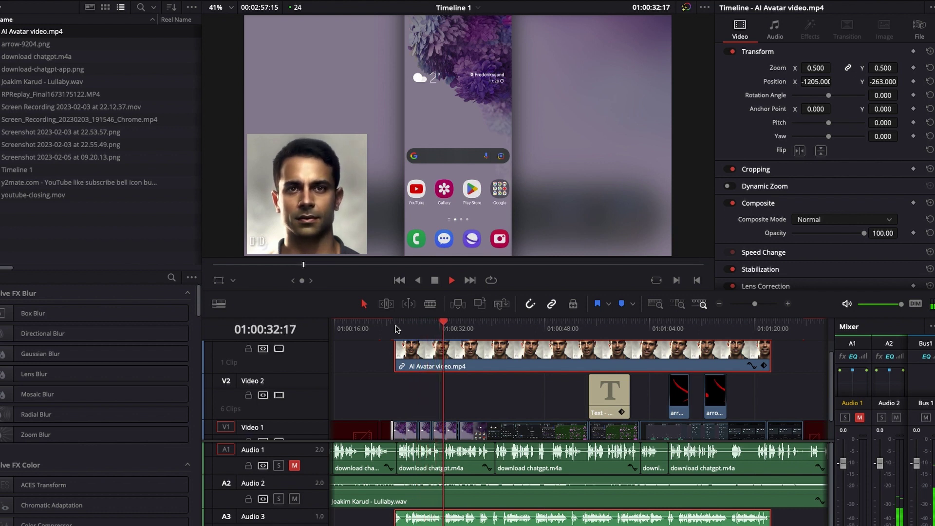
key(space)
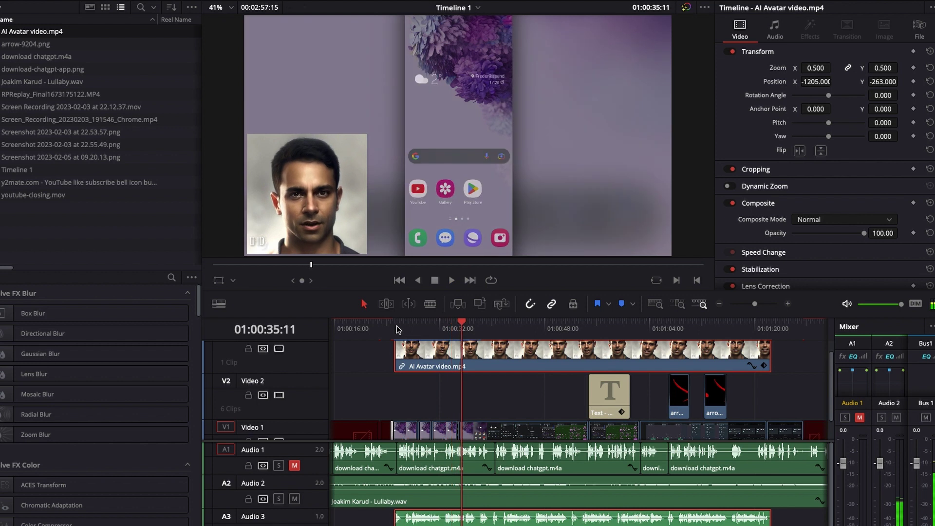
key(space)
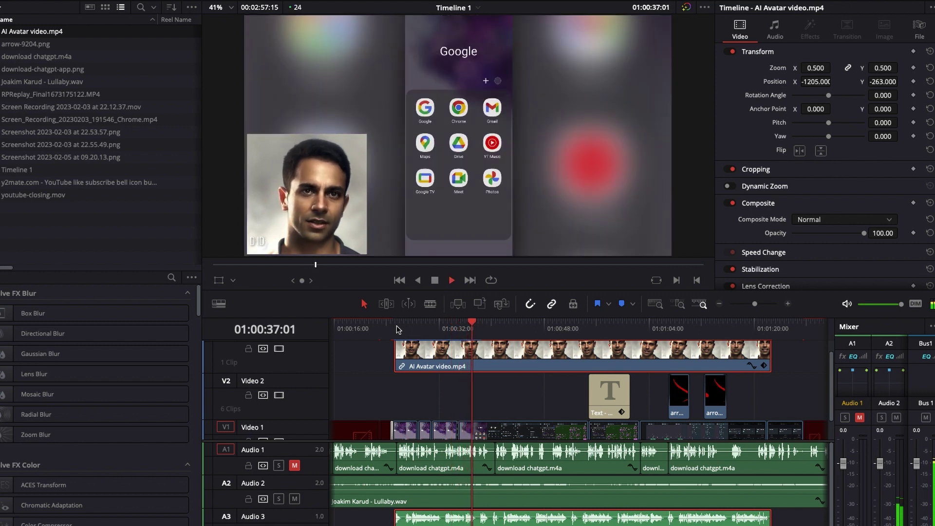
key(space)
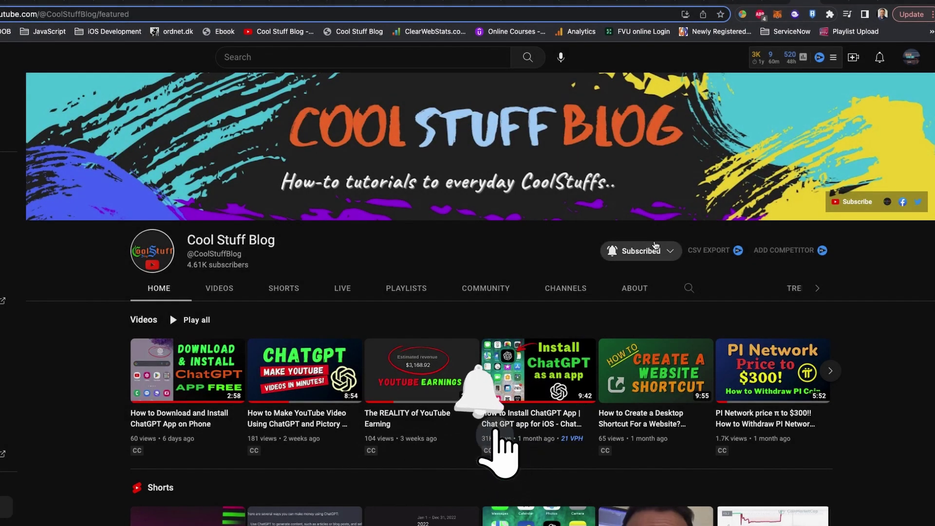
click(655, 249)
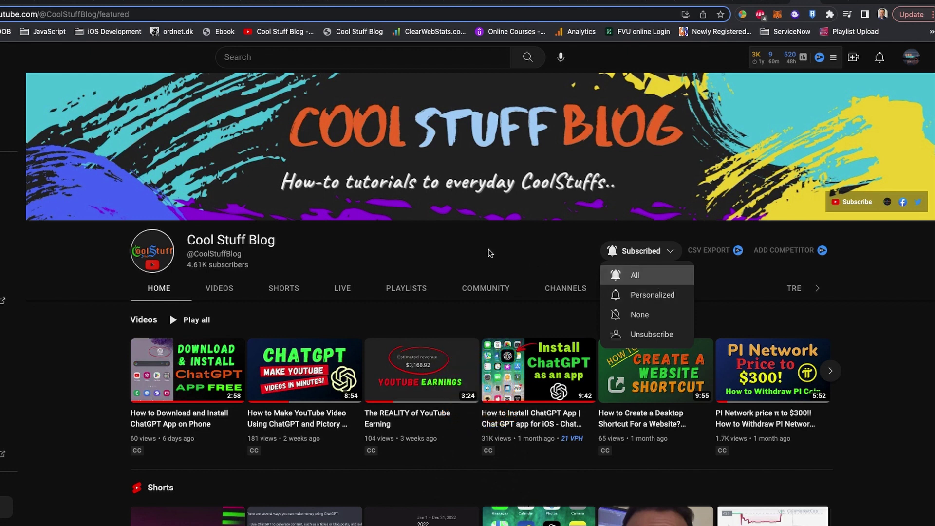
click(491, 253)
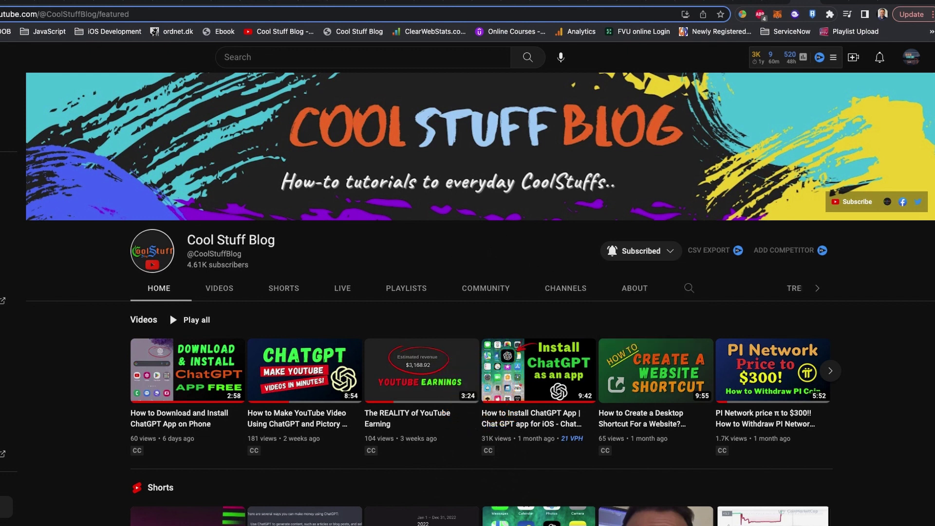